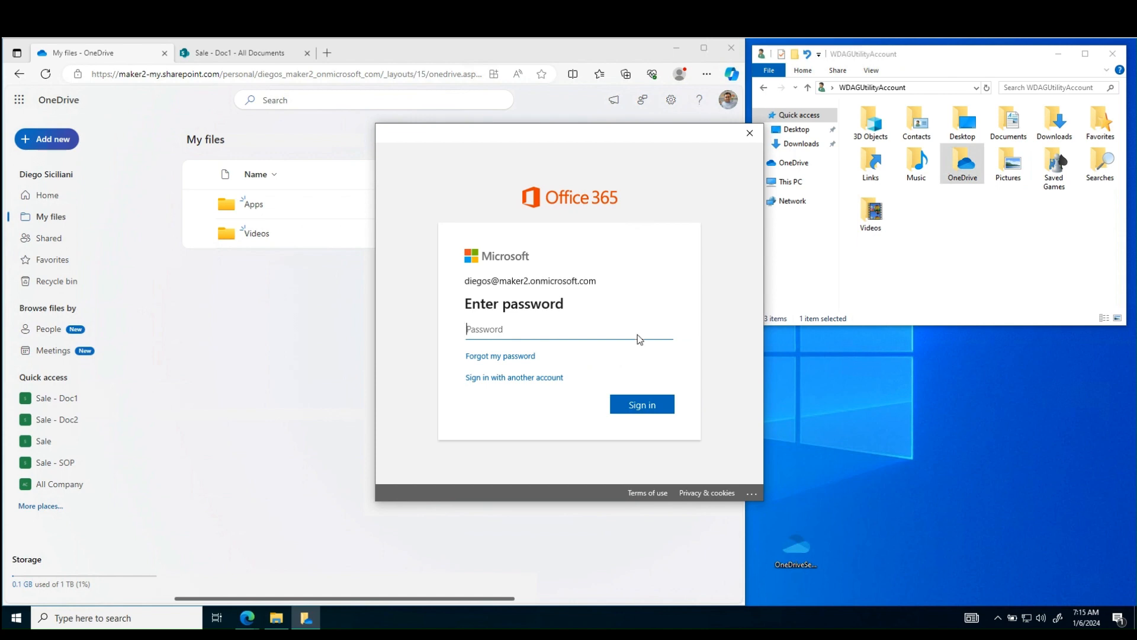
Enter the account password to sign in to OneDrive and accept the local folder location
key("ctrl+v")
left_click(639, 407)
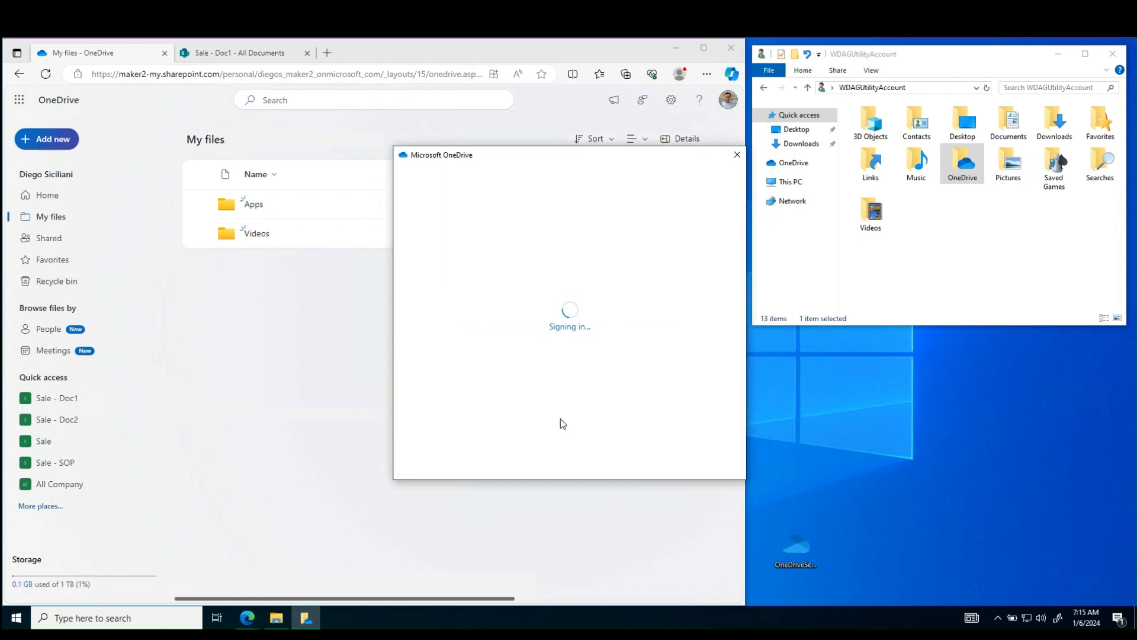
left_click(692, 459)
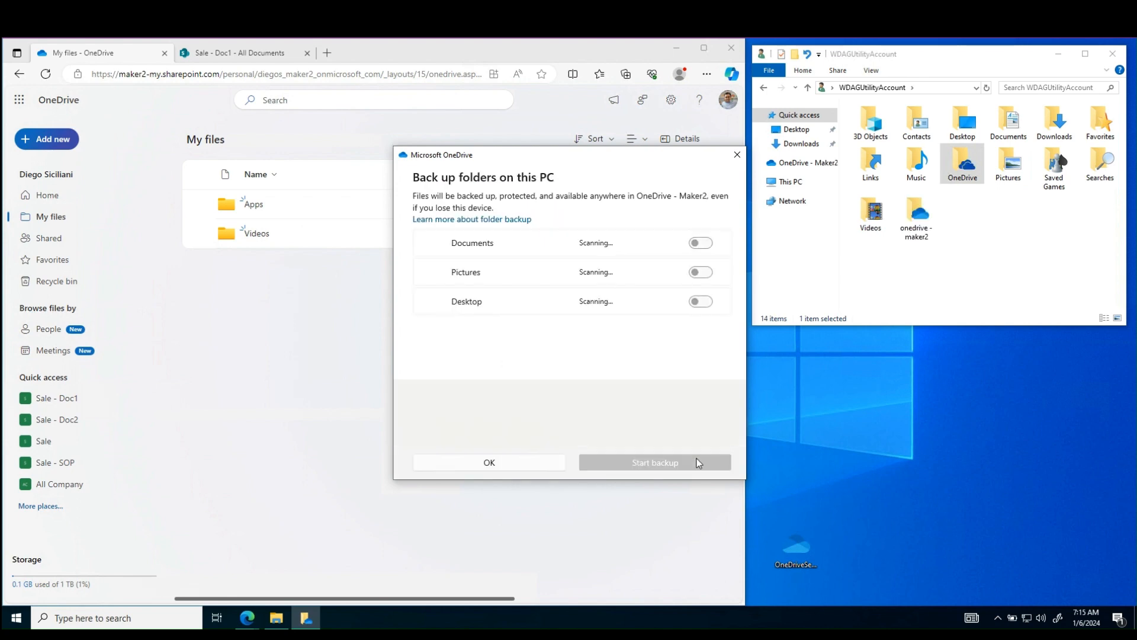
Turn off folder backup for Desktop, Pictures and Documents and continue the OneDrive setup
left_click(700, 300)
left_click(701, 273)
left_click(700, 243)
left_click(521, 462)
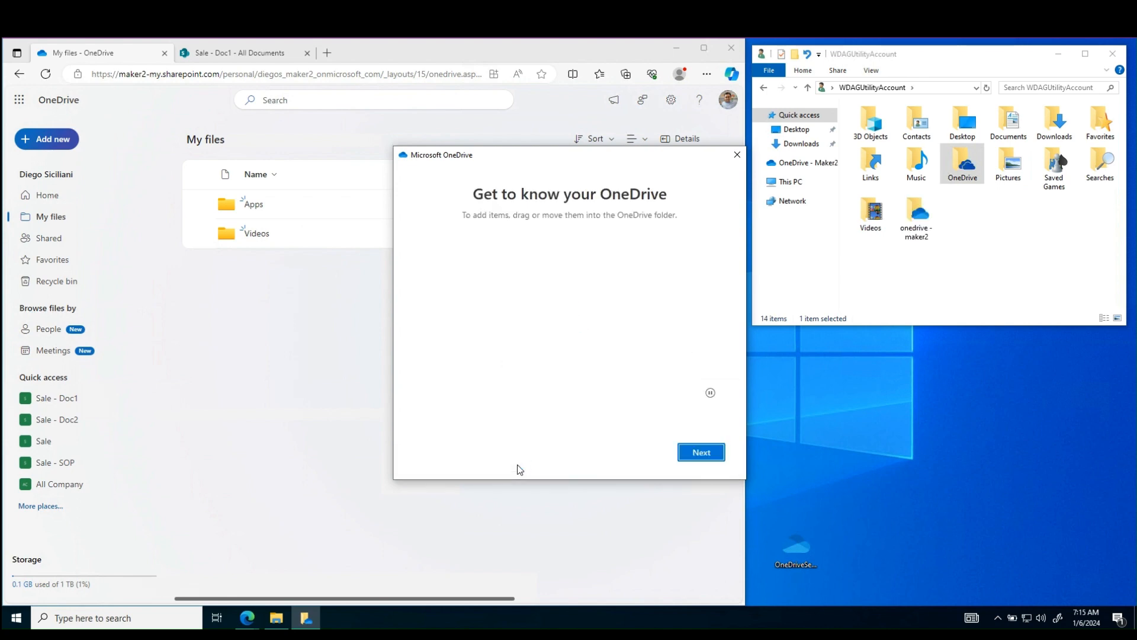
Finish the OneDrive introduction without getting the mobile app, open the OneDrive folder and close the WDAGUtilityAccount window
left_click(700, 453)
left_click(701, 453)
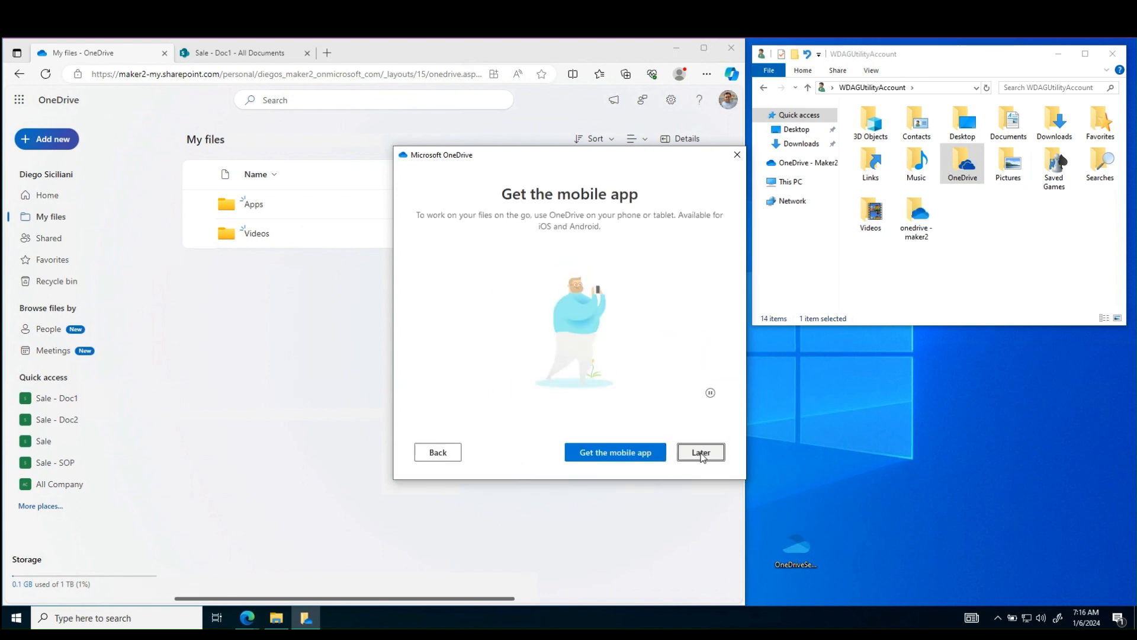
left_click(700, 453)
left_click(702, 455)
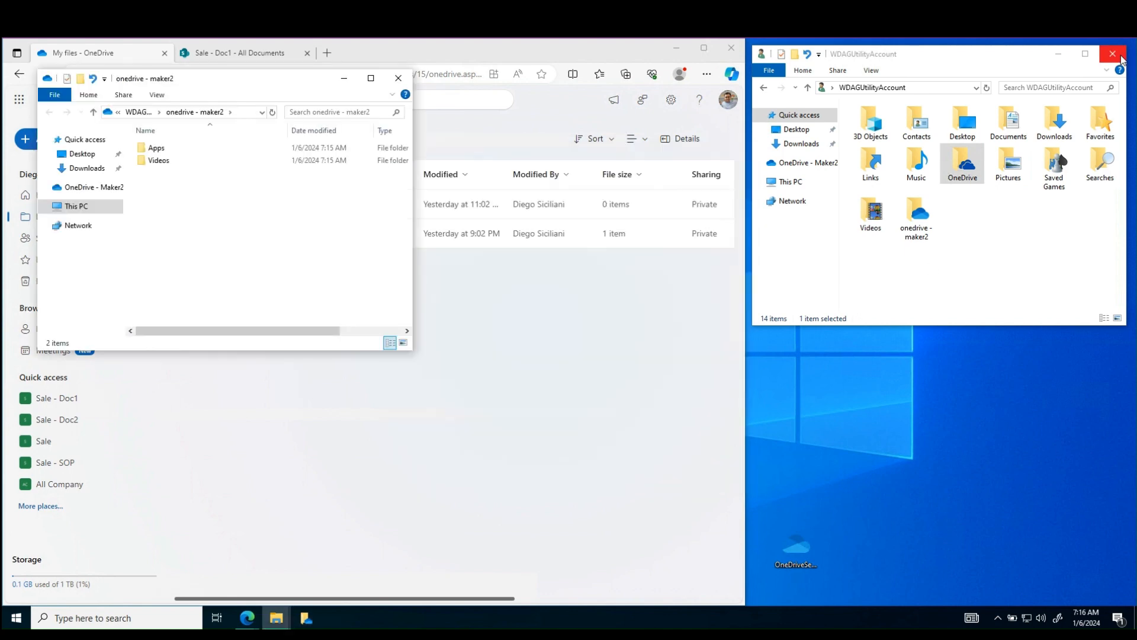
left_click(1112, 54)
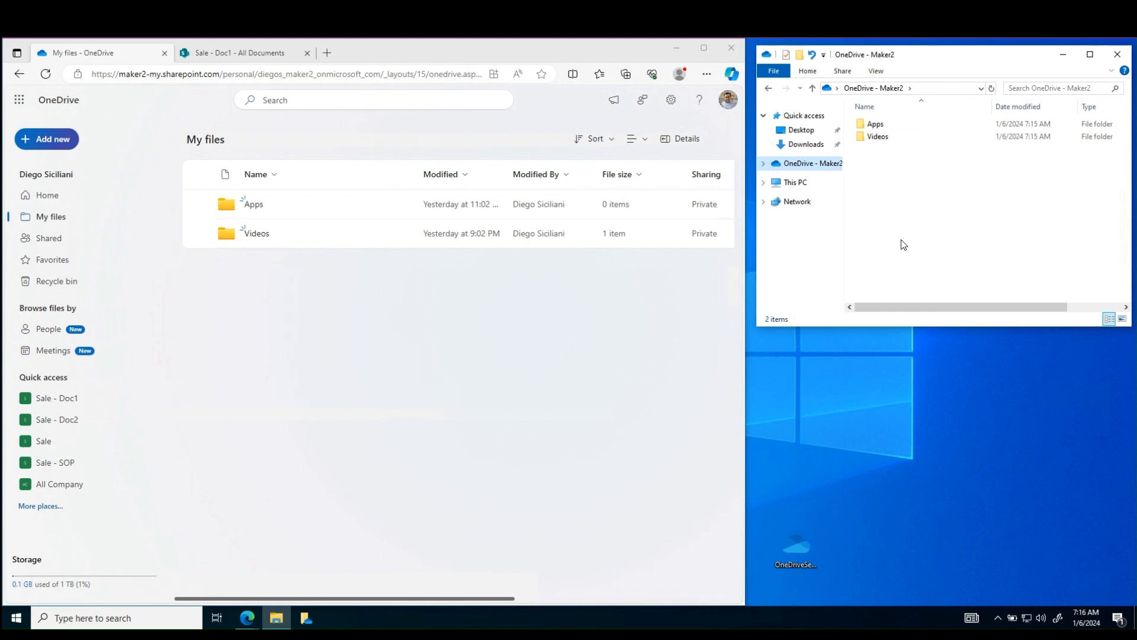
Add a shortcut to the D1-2 (add shortcut to OneDrive) folder from the Sale site's Doc1 library and open My files in OneDrive
left_click(225, 54)
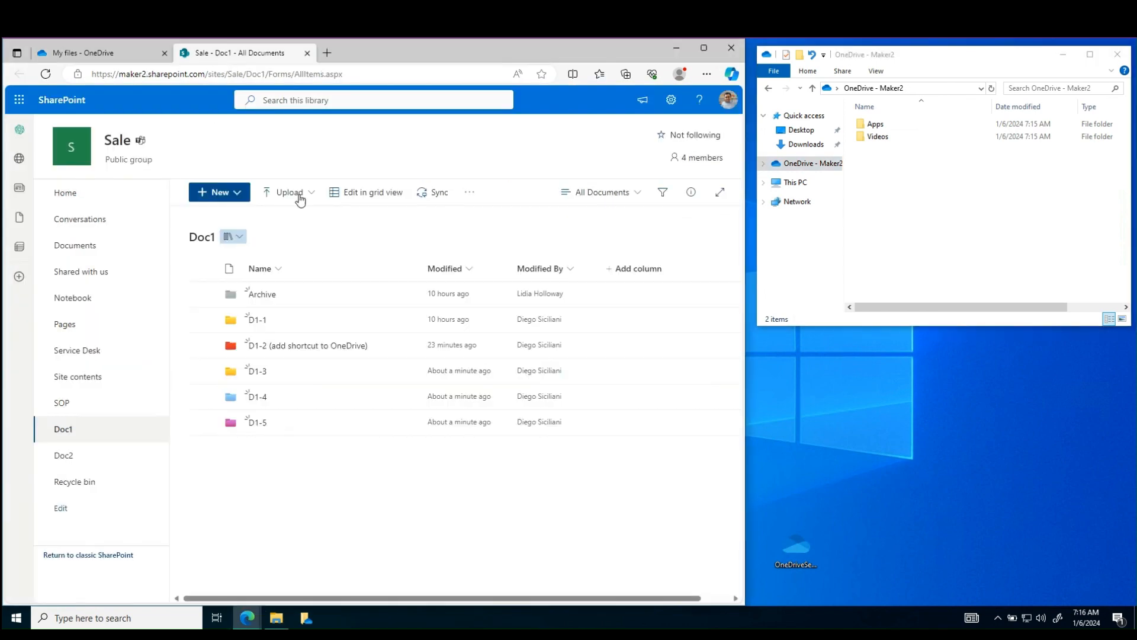
left_click(382, 346)
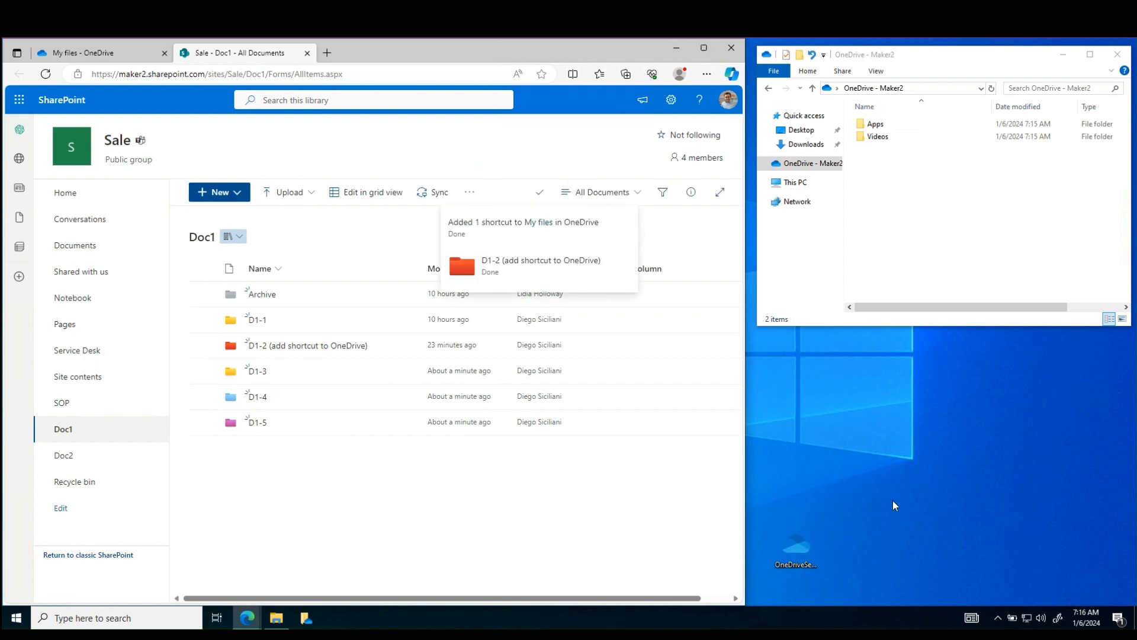
left_click(540, 225)
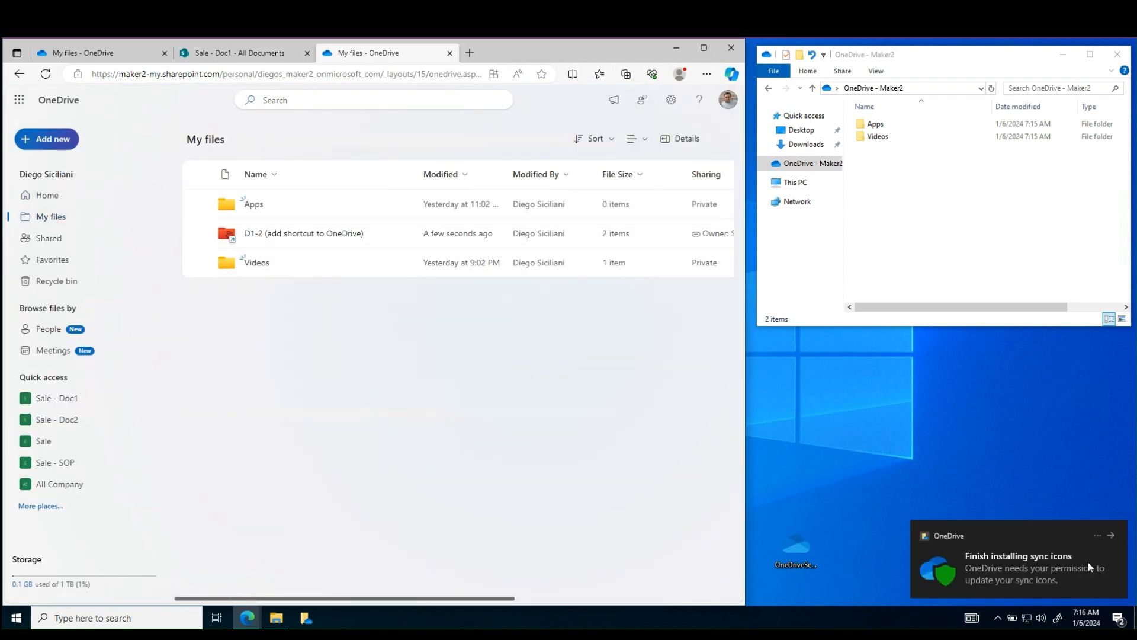
Widen the navigation pane of the local OneDrive - Maker2 folder and refresh its file list
left_click(998, 618)
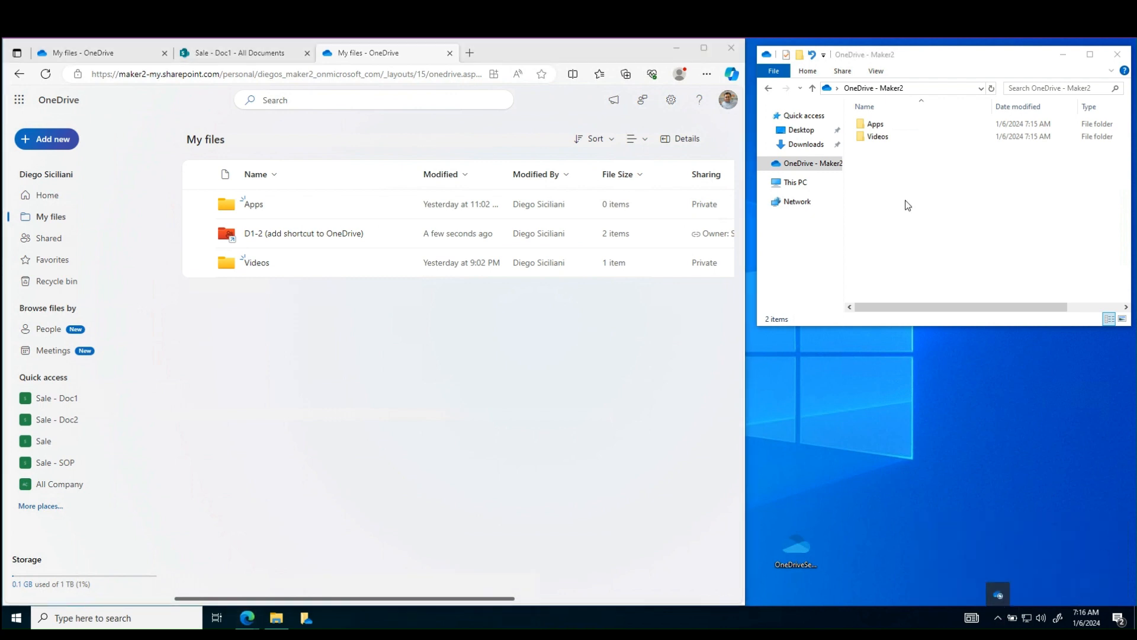
left_click_drag(844, 195, 856, 197)
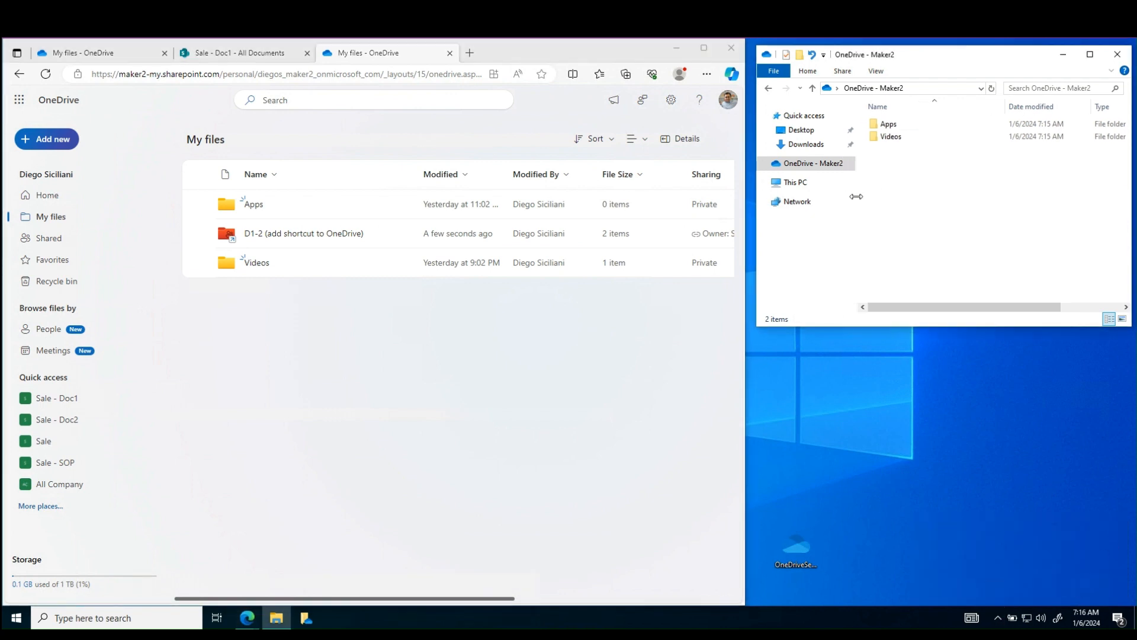
right_click(921, 181)
left_click(949, 230)
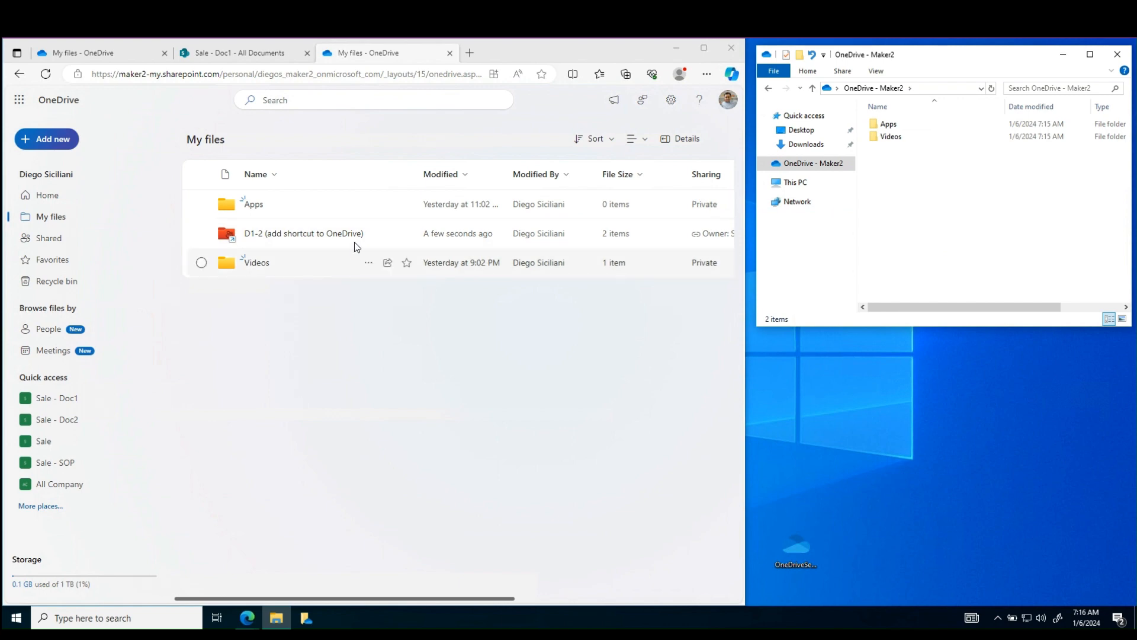
Examine the contents of the D1-2 shortcut folder in OneDrive on the web and return to My files
left_click(327, 235)
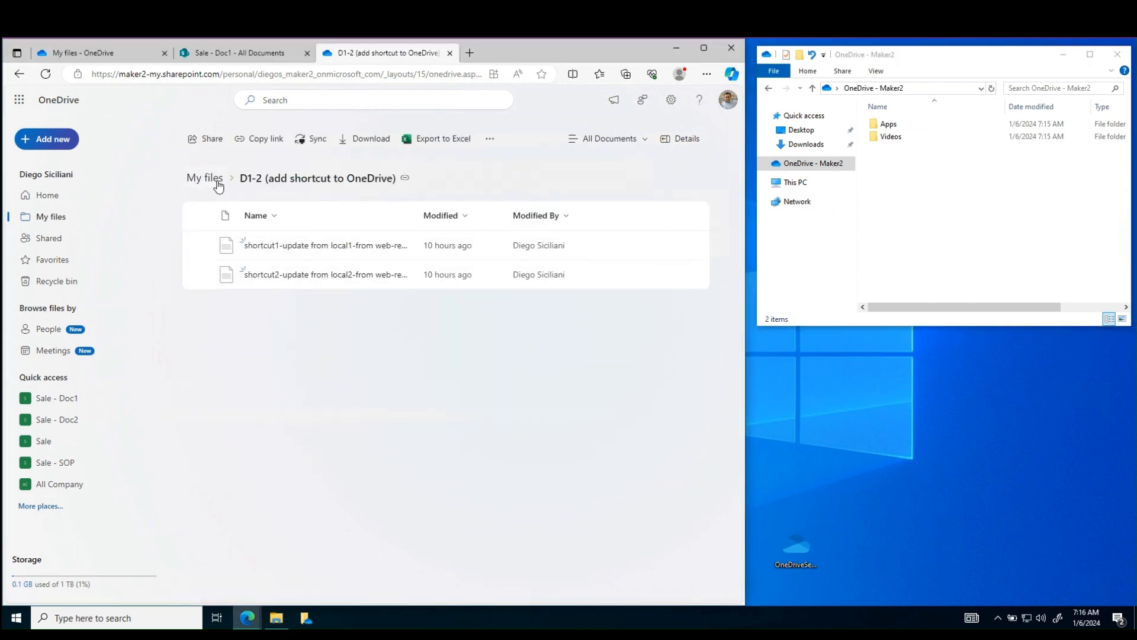
left_click(213, 179)
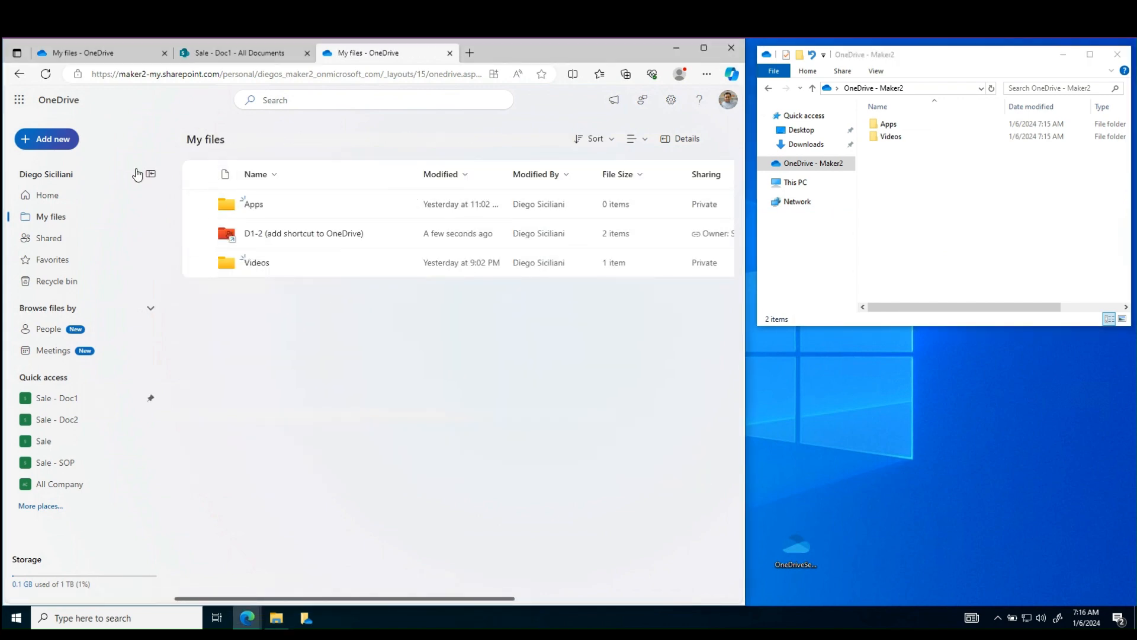
left_click(998, 619)
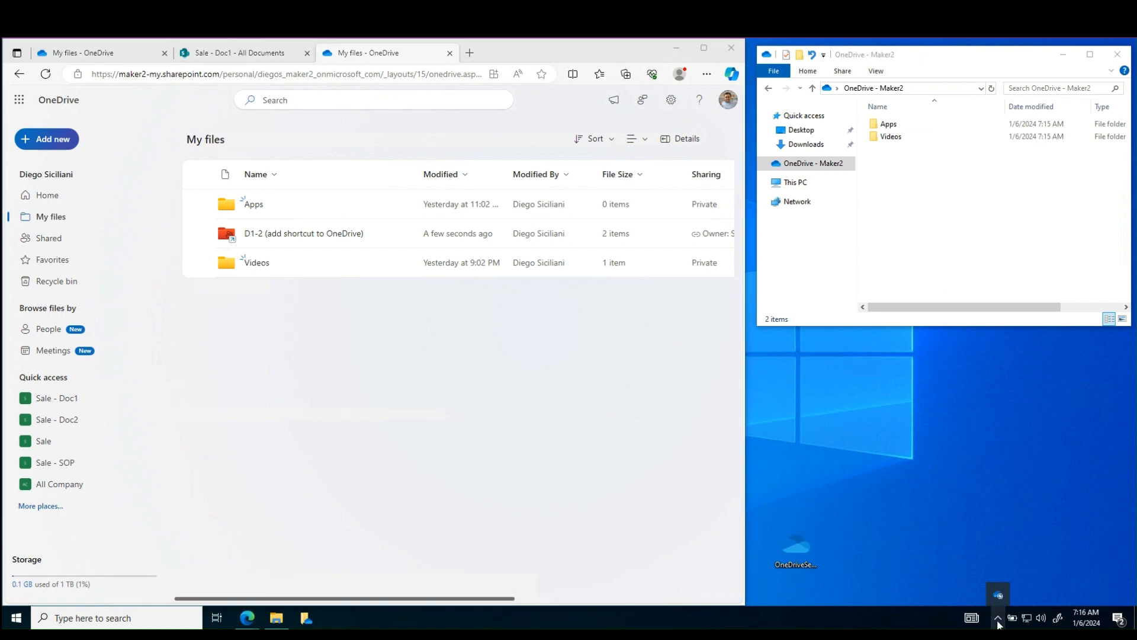
Add a OneDrive shortcut to the entire Doc1 library, replacing the D1-2 shortcut, and open My files
left_click(252, 55)
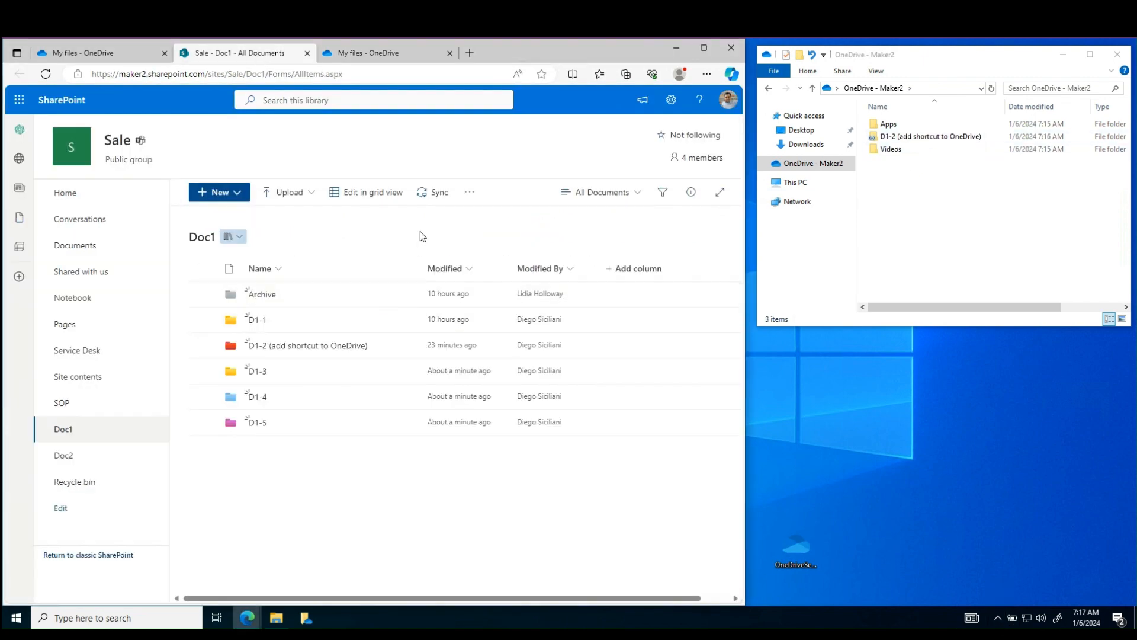
left_click(469, 192)
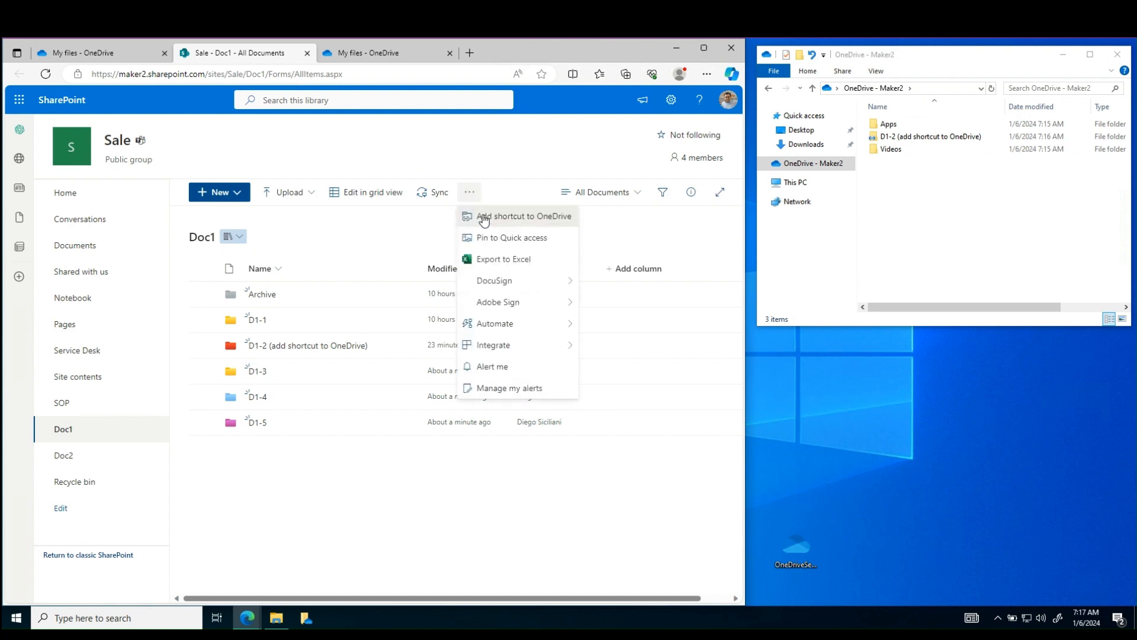
left_click(483, 217)
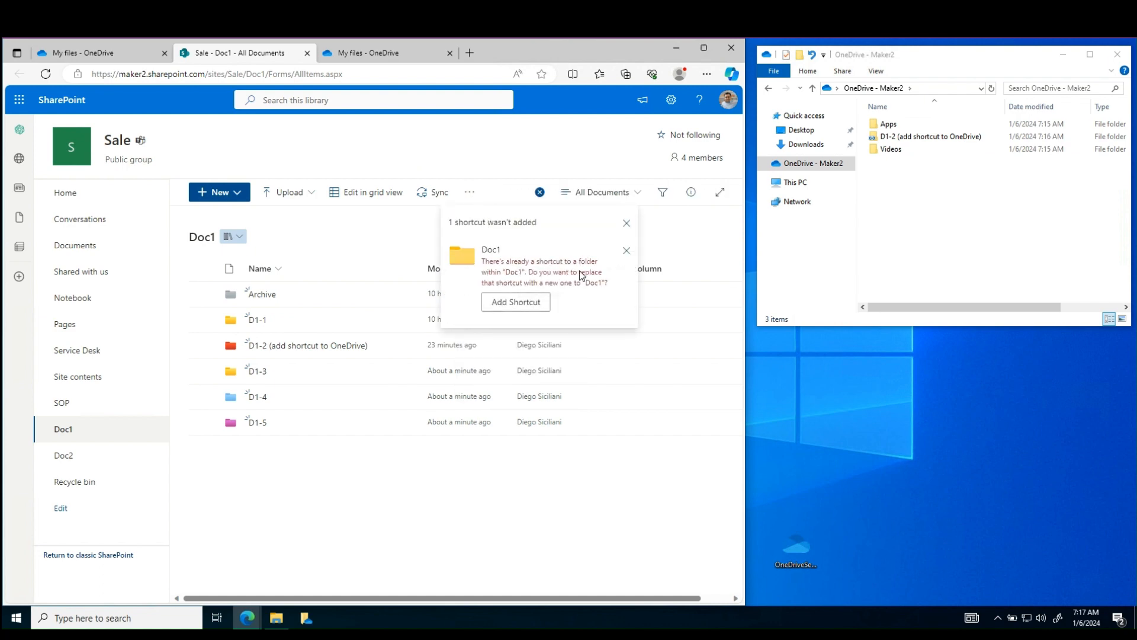
left_click(515, 302)
left_click(536, 224)
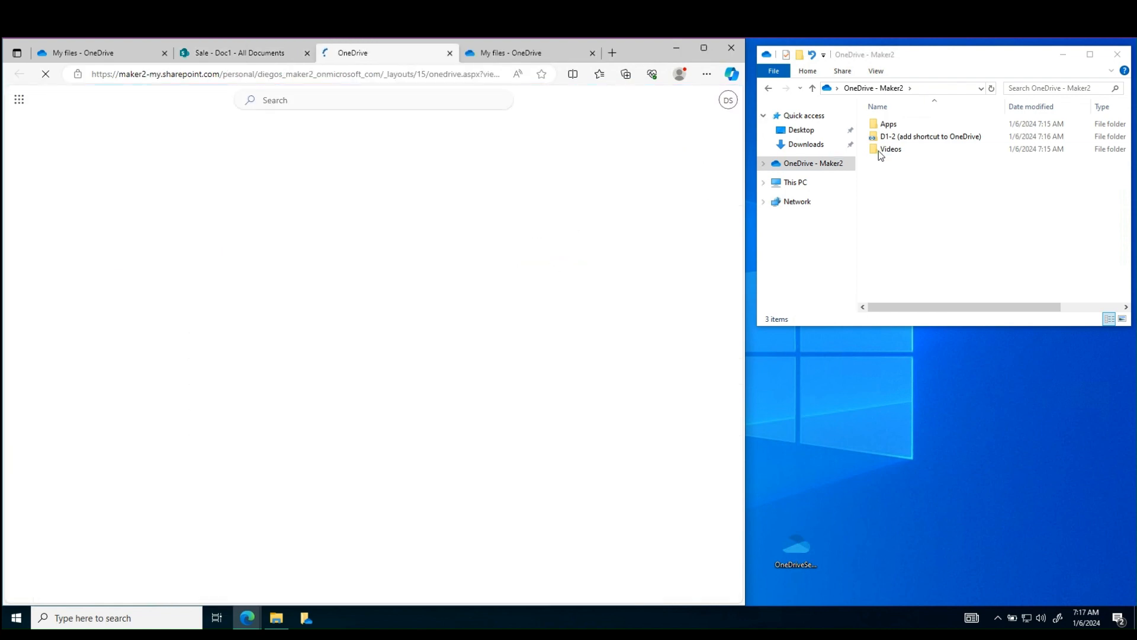
left_click(58, 218)
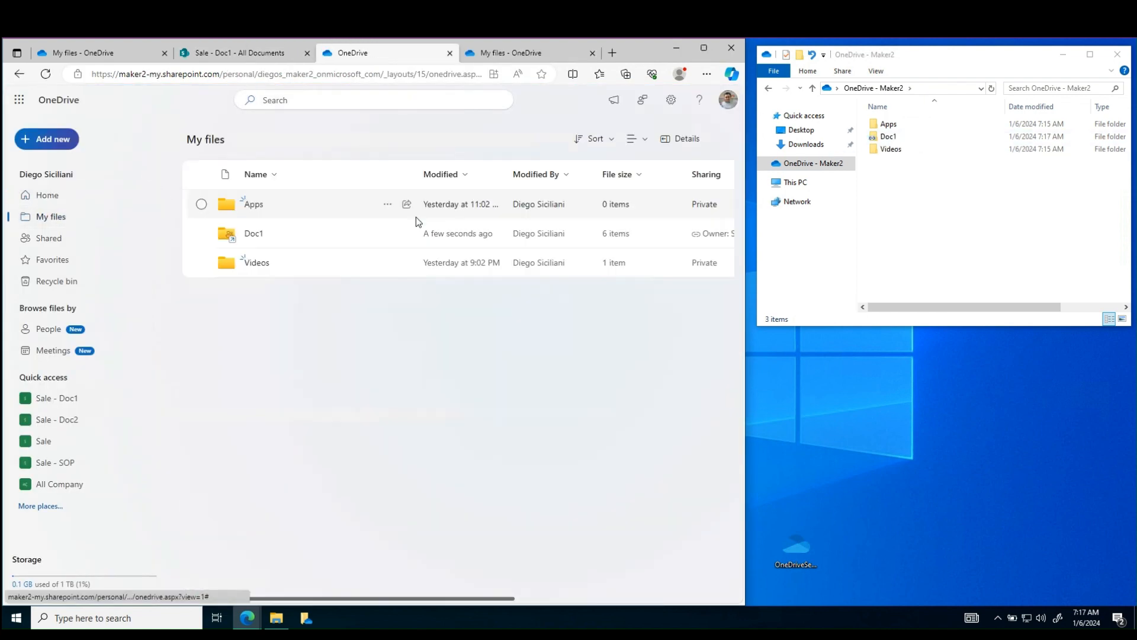
Open the D1-2 (add shortcut to OneDrive) folder inside Doc1, both on the web and in the local OneDrive folder
left_click(260, 237)
left_click(279, 305)
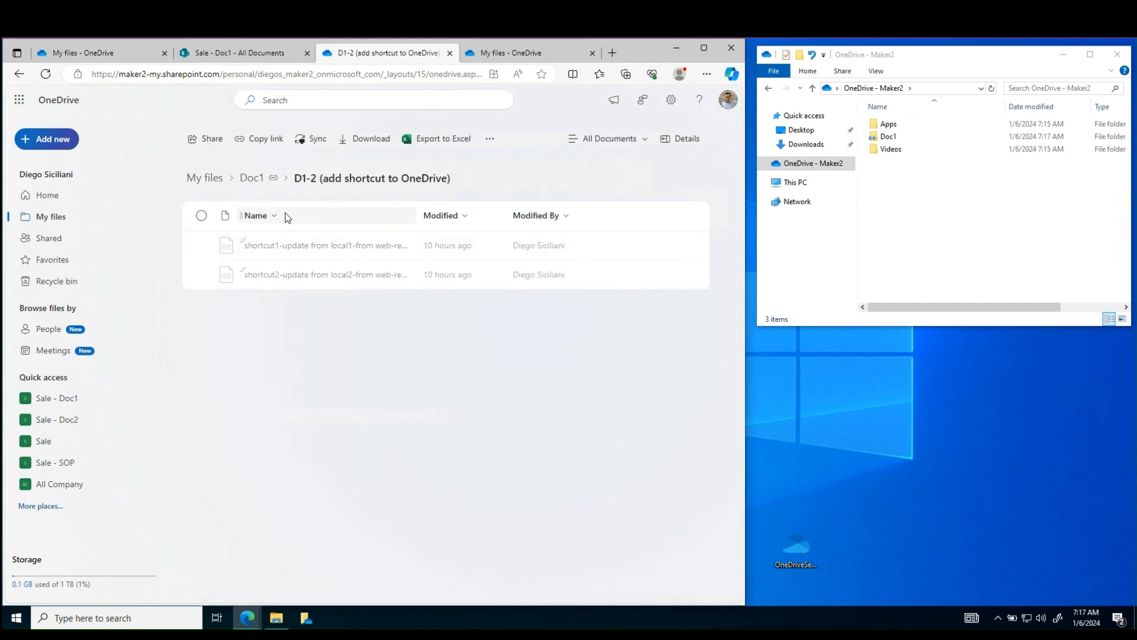
double_click(888, 137)
left_click(912, 153)
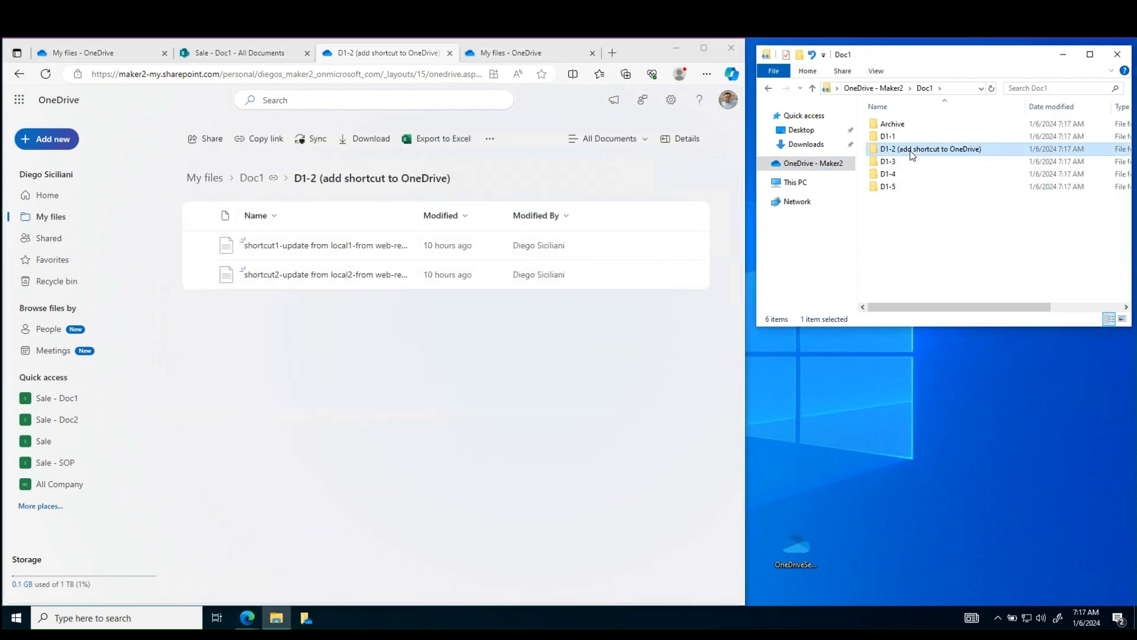
double_click(911, 151)
Create a text document named local1 in the local D1-2 folder
right_click(910, 165)
mouse_move(998, 309)
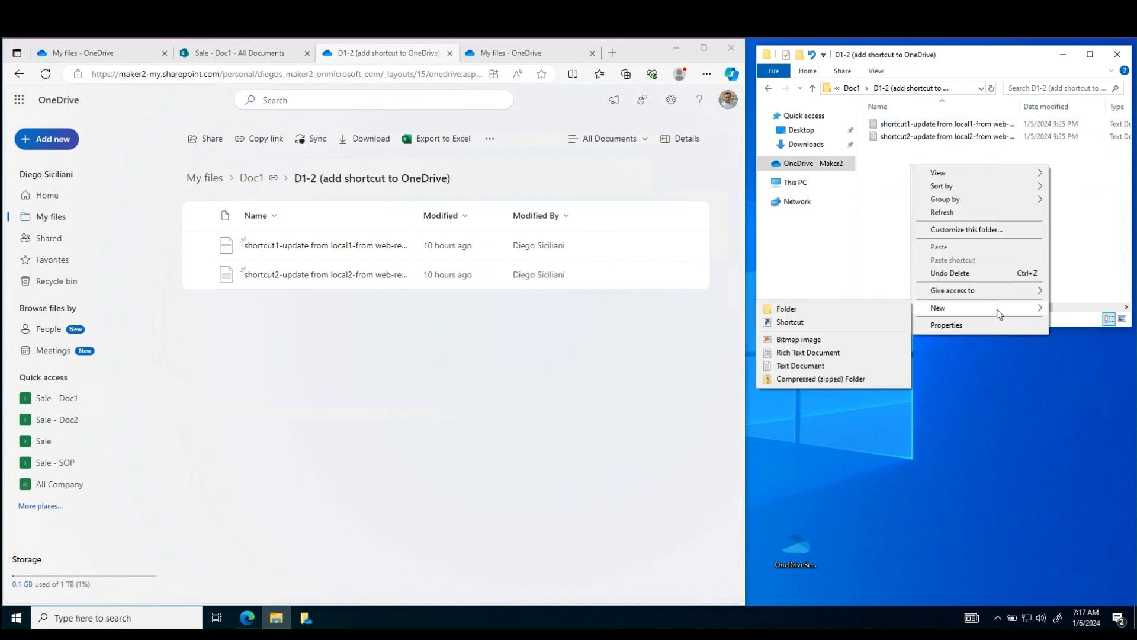
left_click(808, 366)
key("BackSpace")
type("local")
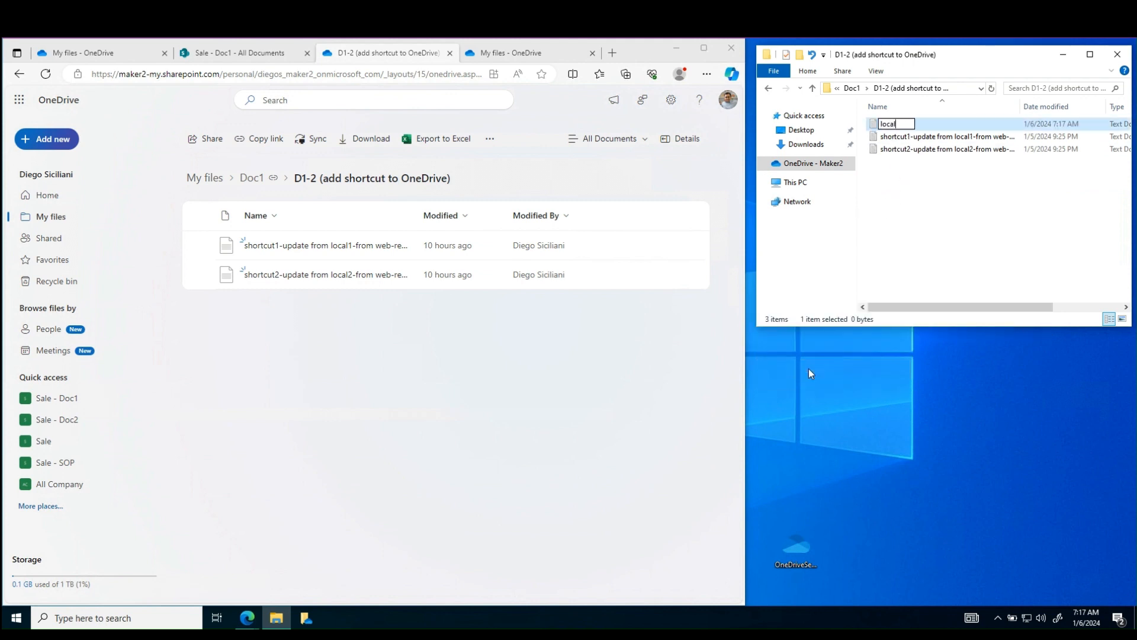
type("1")
key("Return")
Create a second text document named local2 in the local D1-2 folder
right_click(923, 219)
mouse_move(947, 363)
left_click(821, 424)
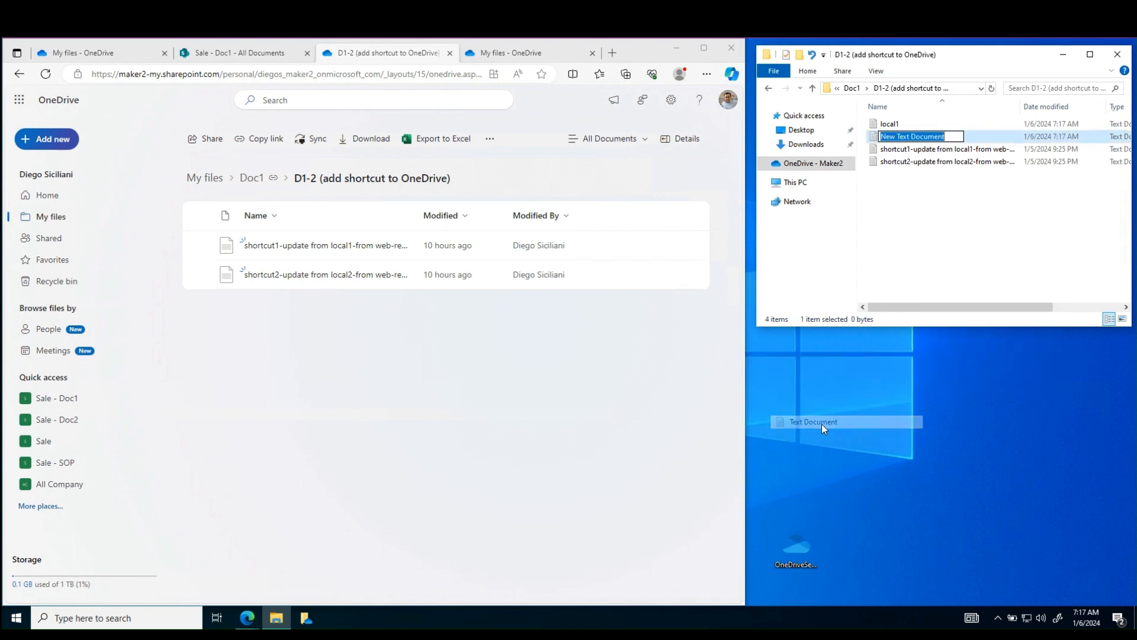
type("local2")
key("Return")
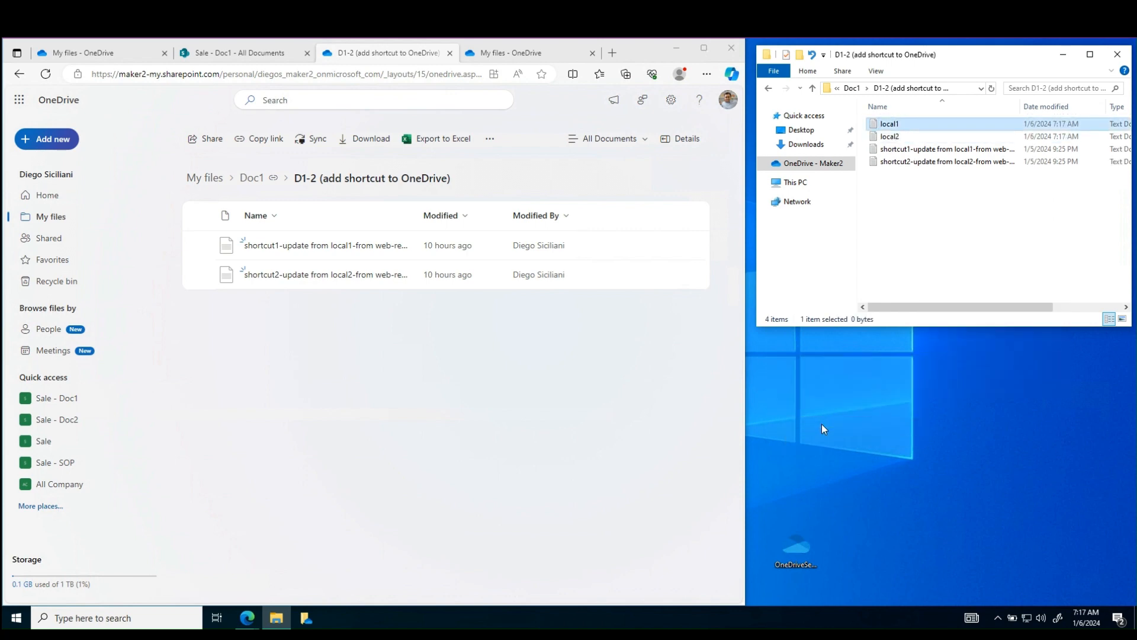
Enter 1 as the content of the local1 text file, then save and close it
key("Return")
type("1")
left_click(1051, 414)
key("Return")
Enter 2 as the content of the local2 text file, then save and close it
left_click(910, 137)
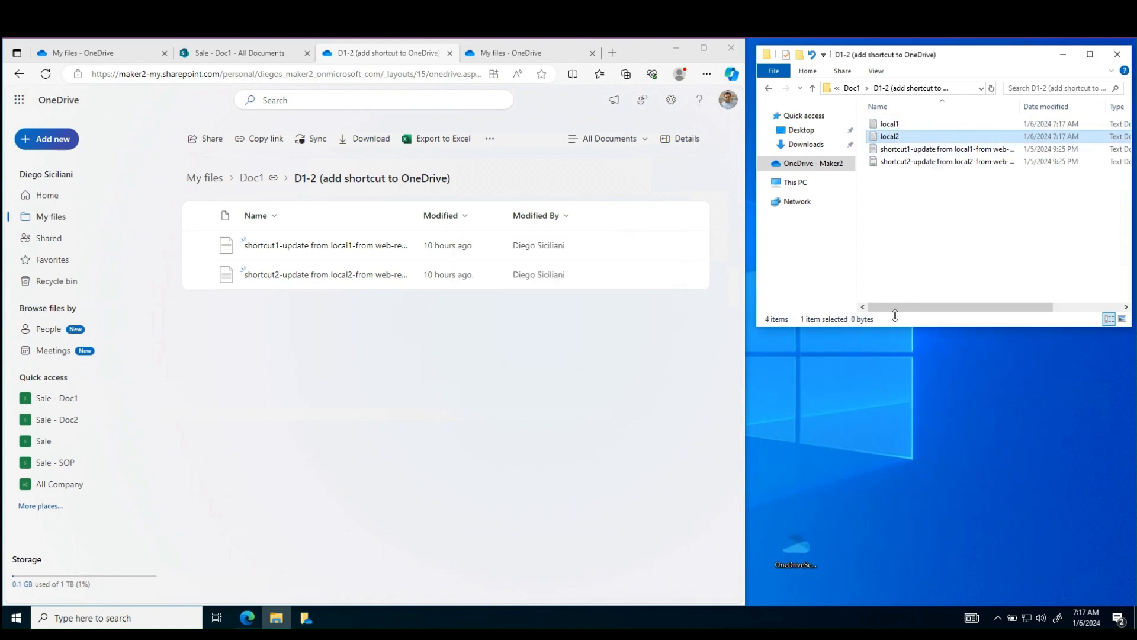
double_click(899, 137)
type("2")
left_click(1040, 419)
Refresh the D1-2 folder on the web and check the commands offered for the Doc1 shortcut in the local OneDrive folder
left_click(536, 345)
left_click(46, 74)
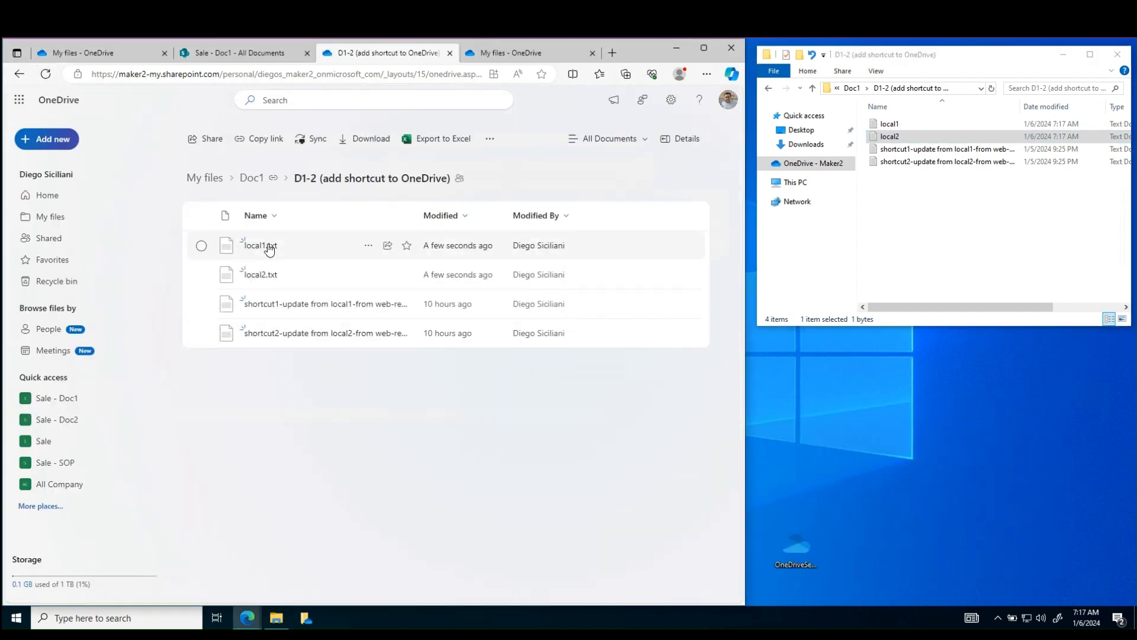
left_click(813, 89)
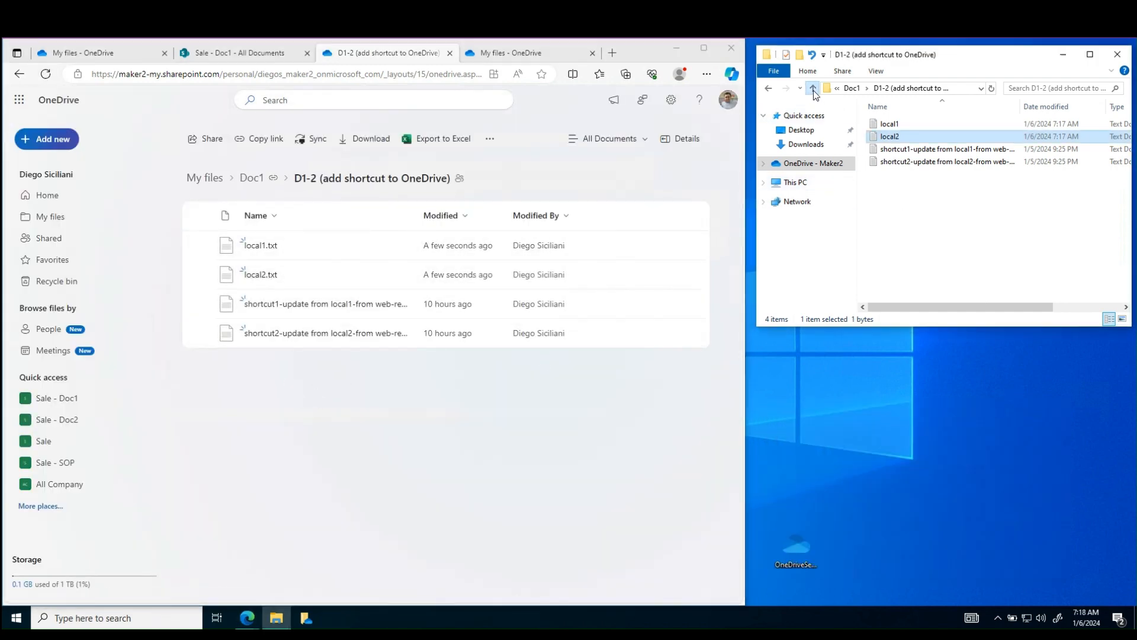
right_click(893, 137)
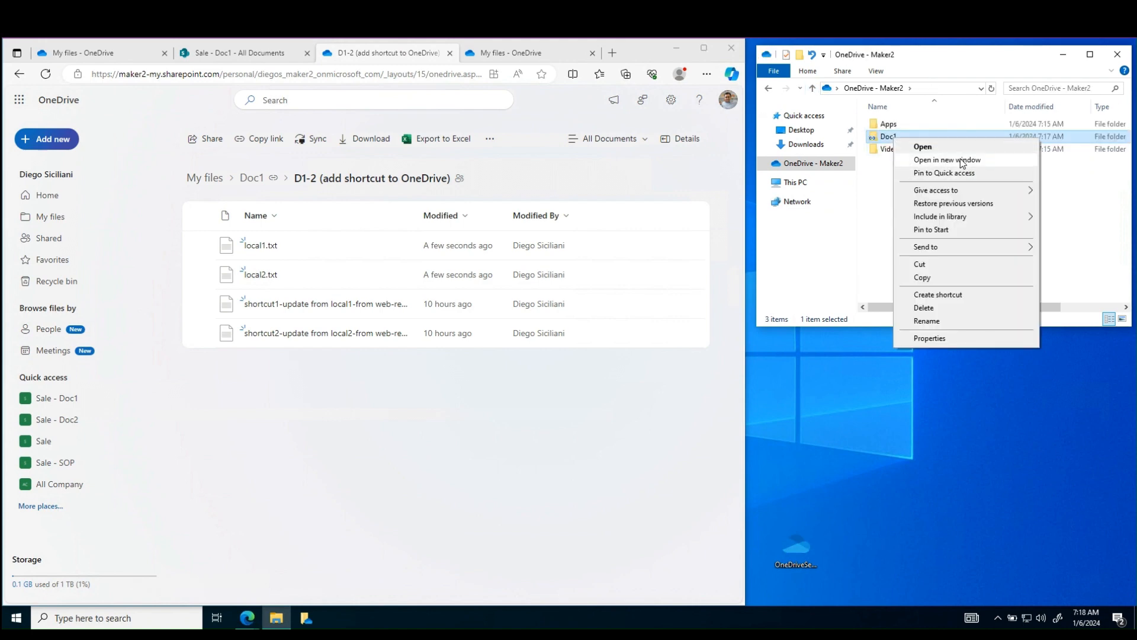
Open the OneDrive sync client's settings and show the Sync and backup preferences
left_click(998, 618)
left_click(1001, 595)
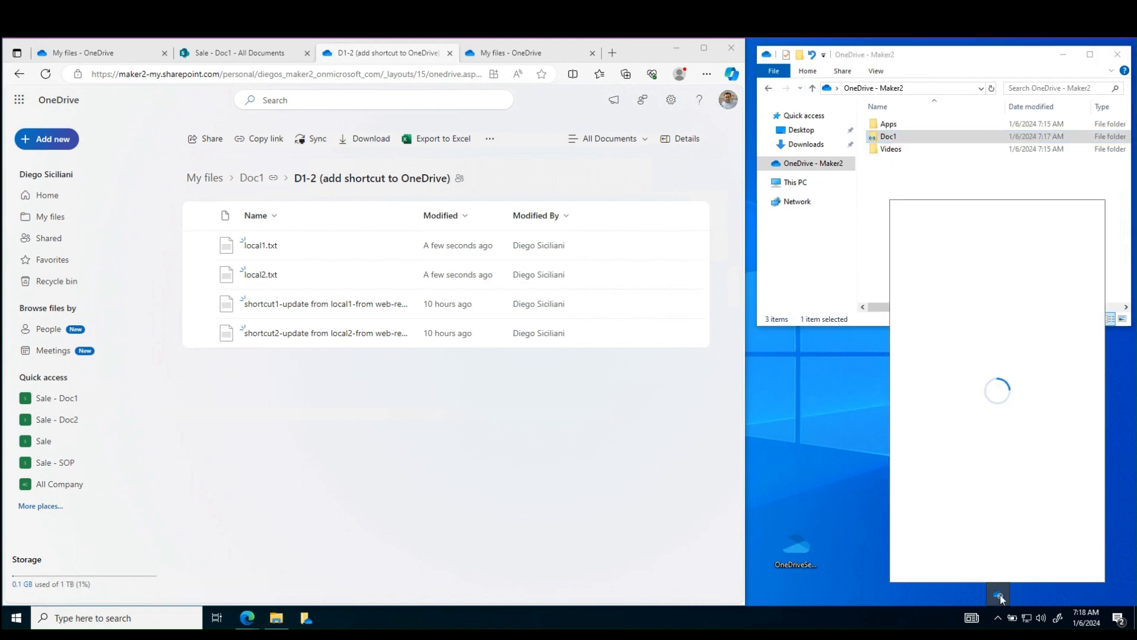
left_click(1083, 221)
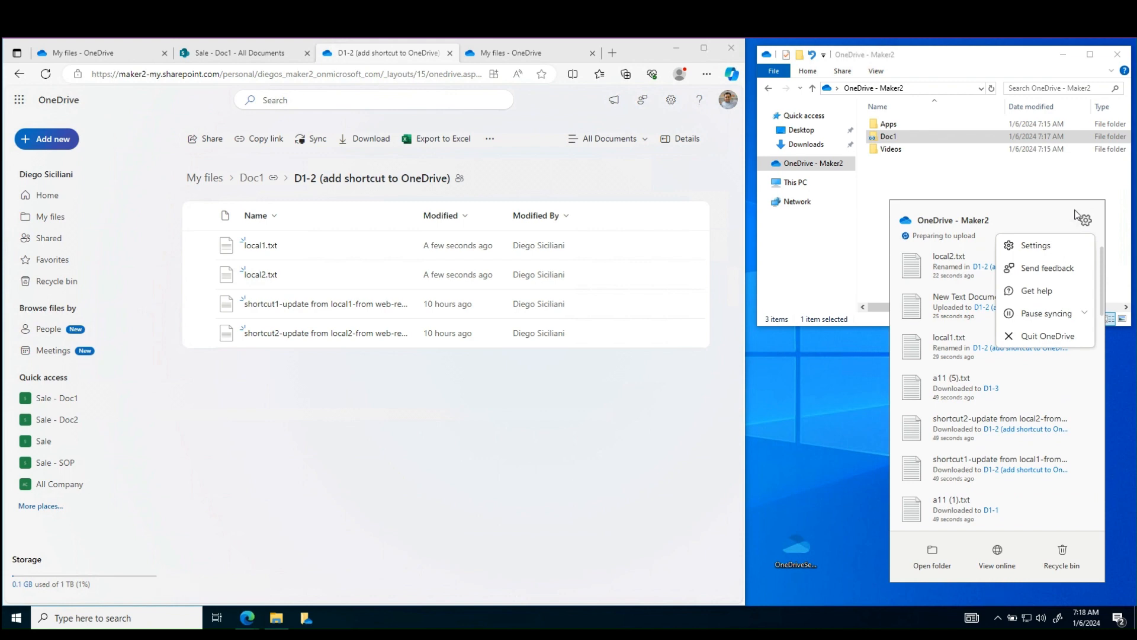
left_click(1050, 244)
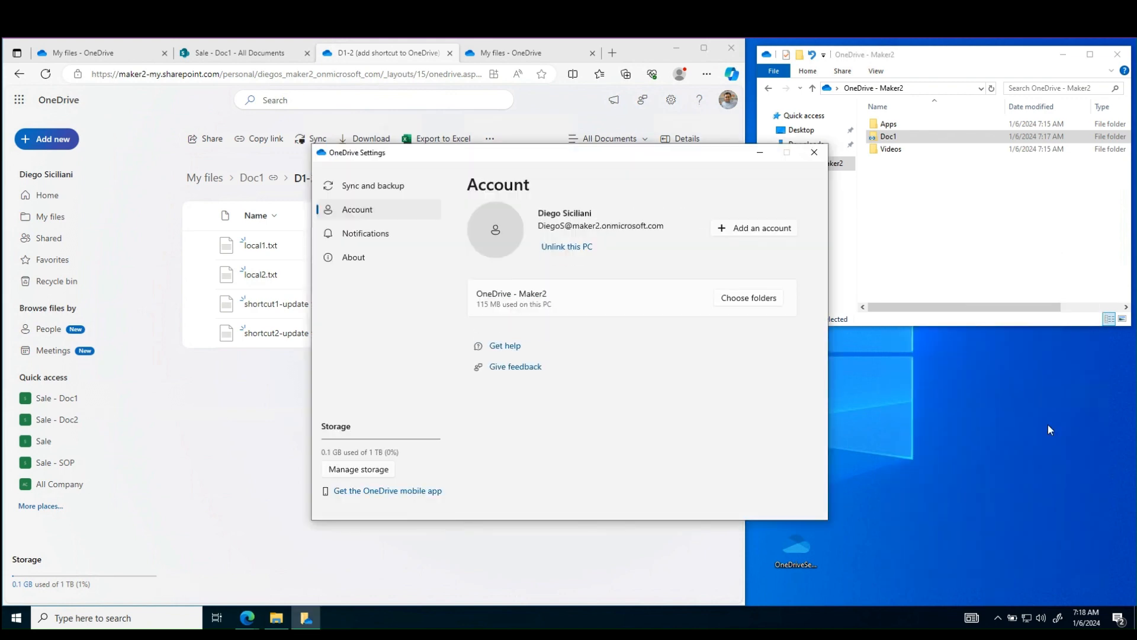
left_click(999, 619)
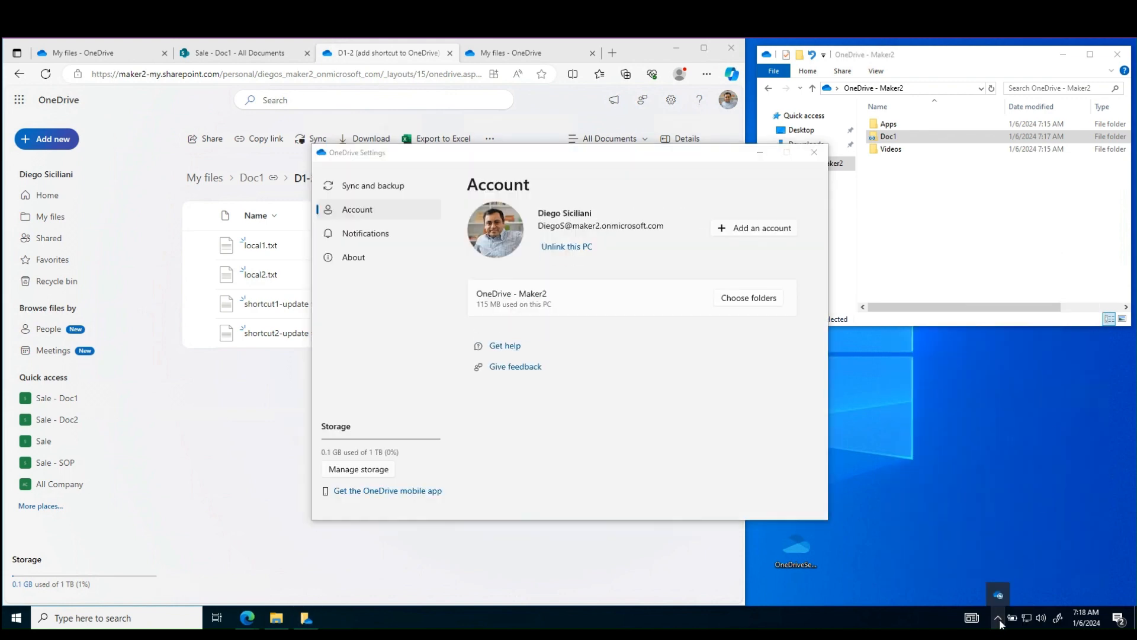
left_click(379, 185)
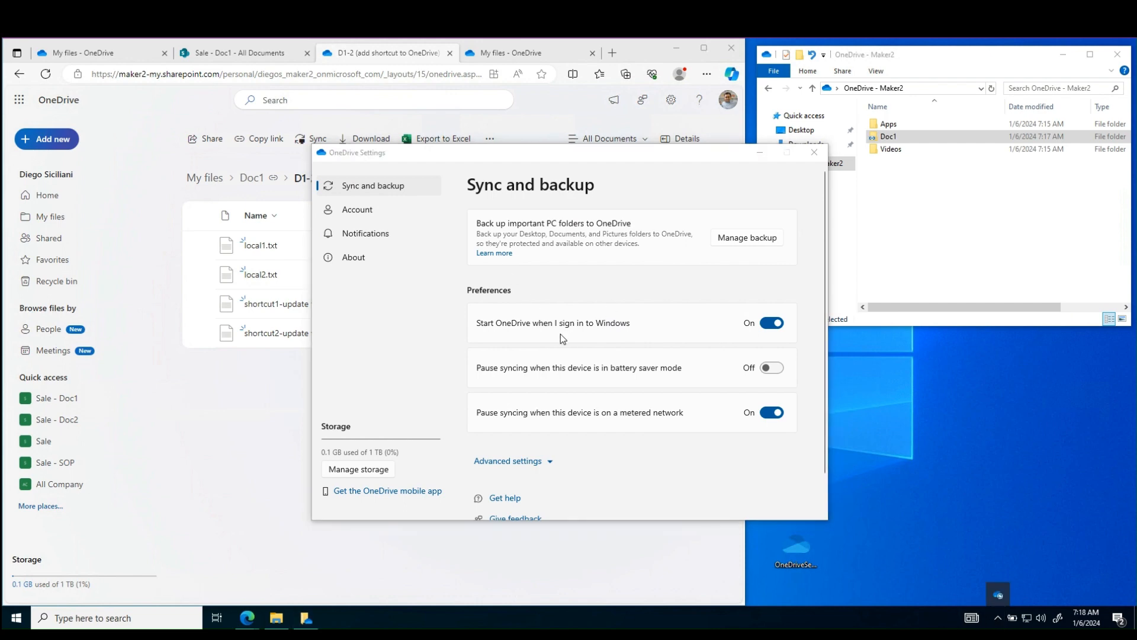
Show the Files On-Demand option in the advanced sync settings, and check the commands offered for the local Doc1 folder
left_click(545, 461)
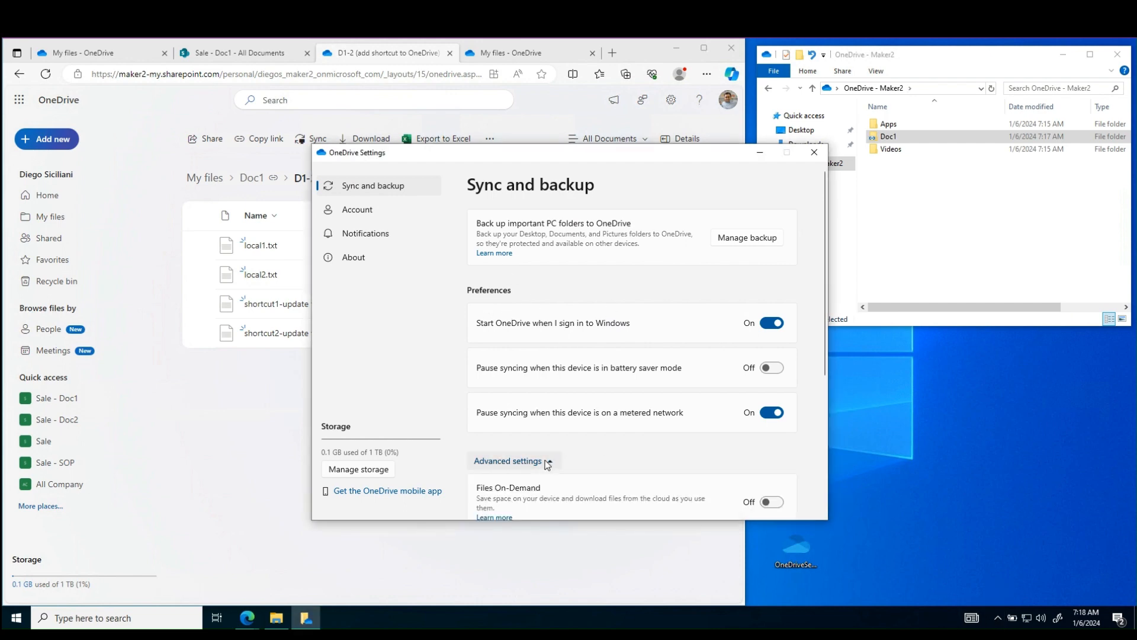
scroll(618, 430, "down", 2)
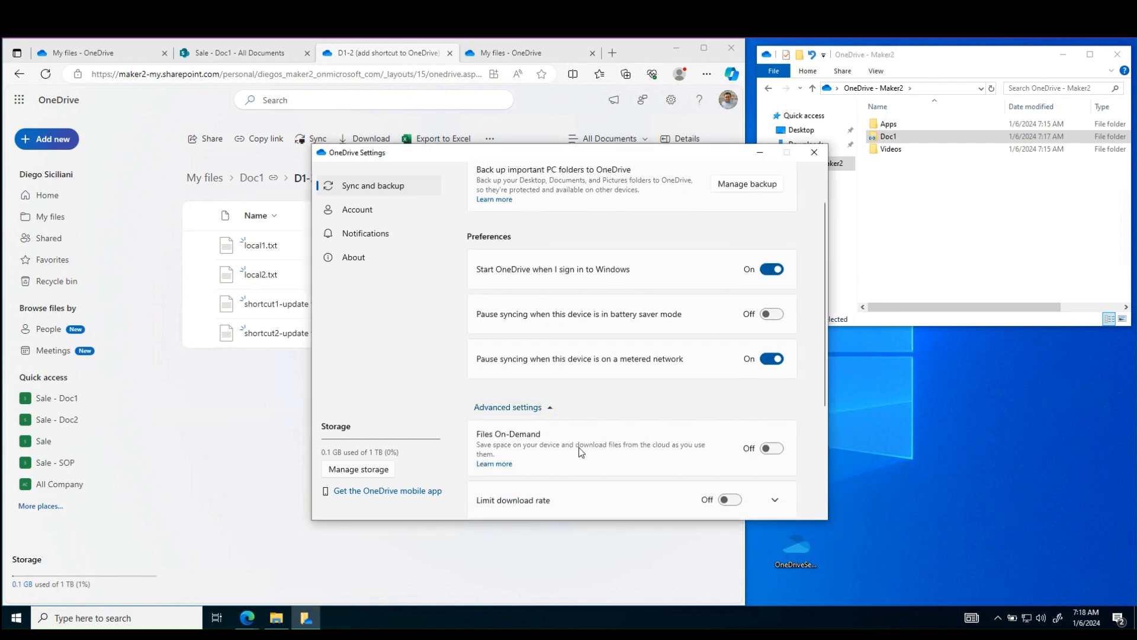
left_click(999, 619)
left_click(995, 593)
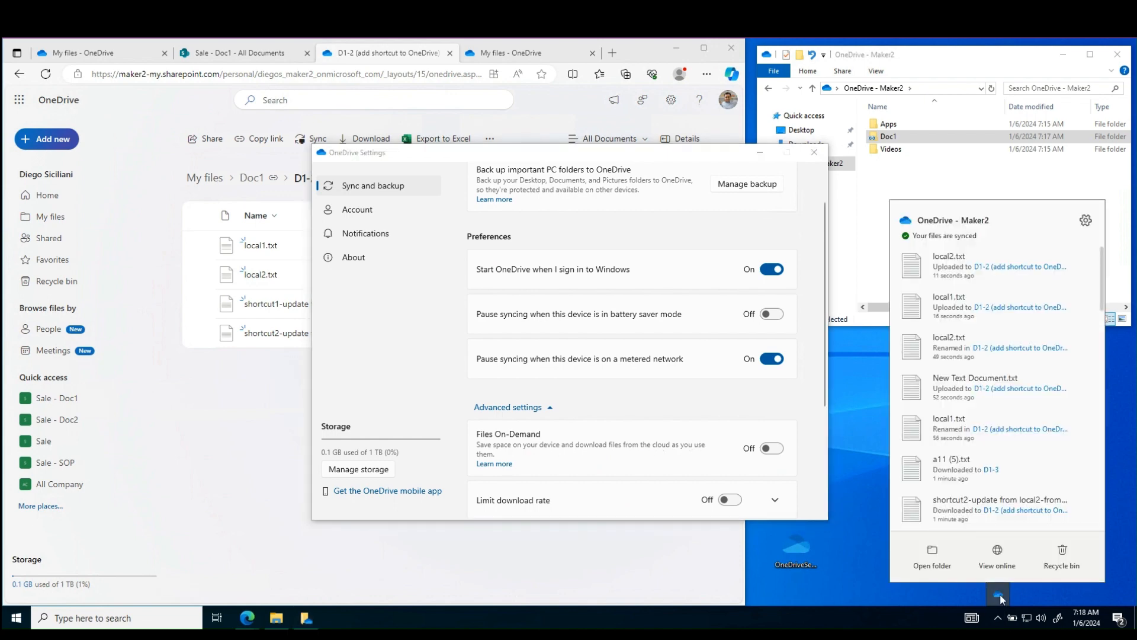
right_click(896, 138)
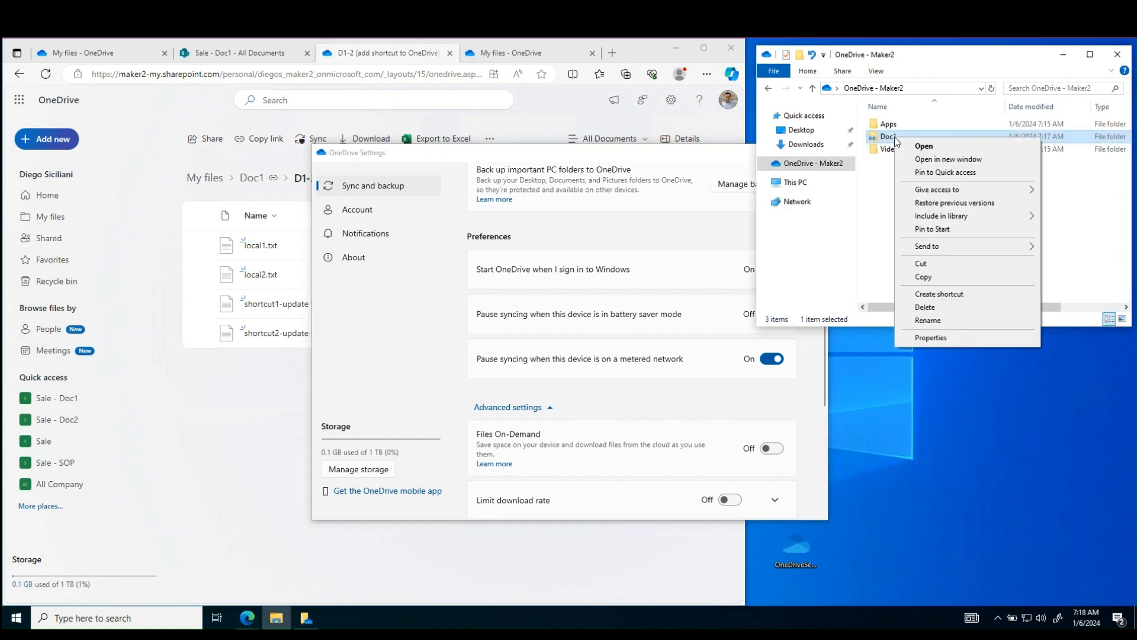
Try to turn on Files On-Demand in the OneDrive advanced settings and dismiss the resulting dialog
left_click(557, 474)
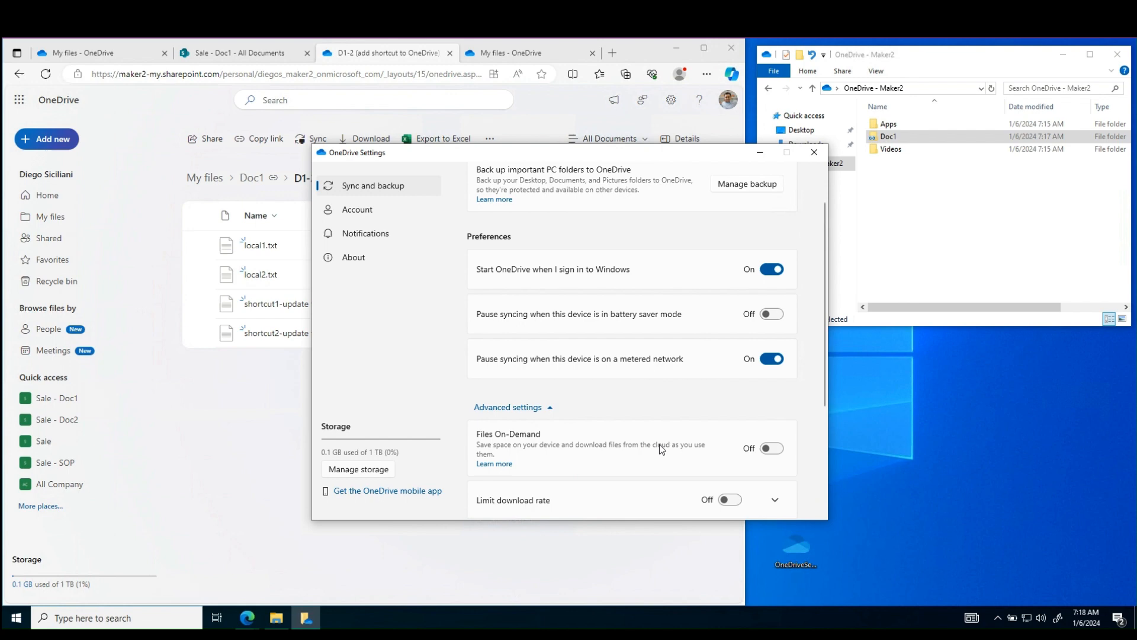
left_click(770, 449)
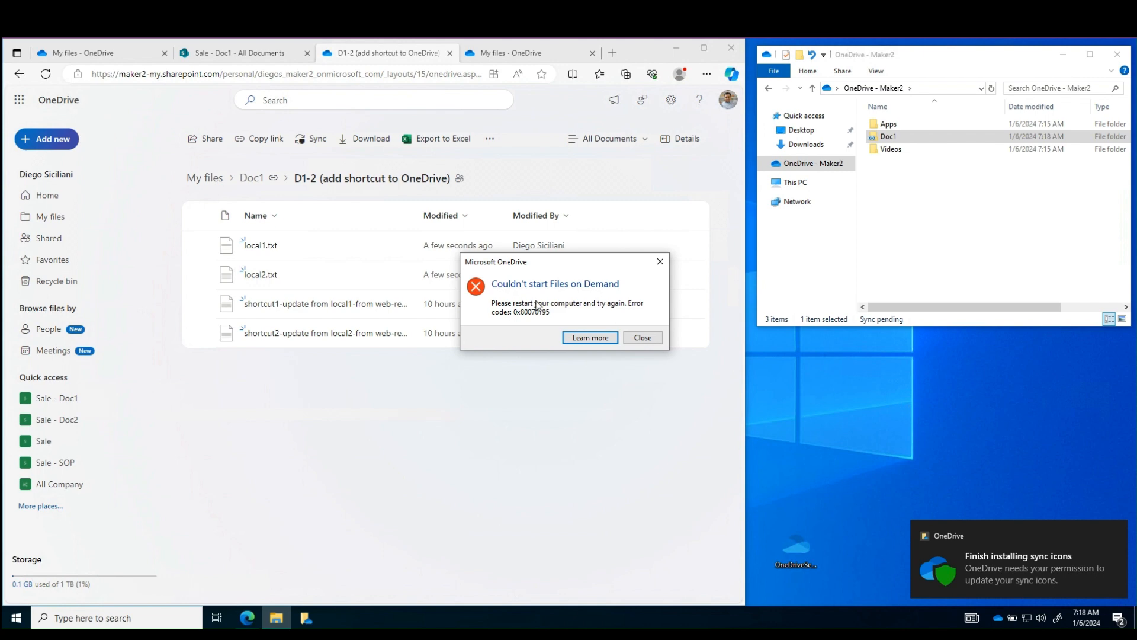
left_click(642, 338)
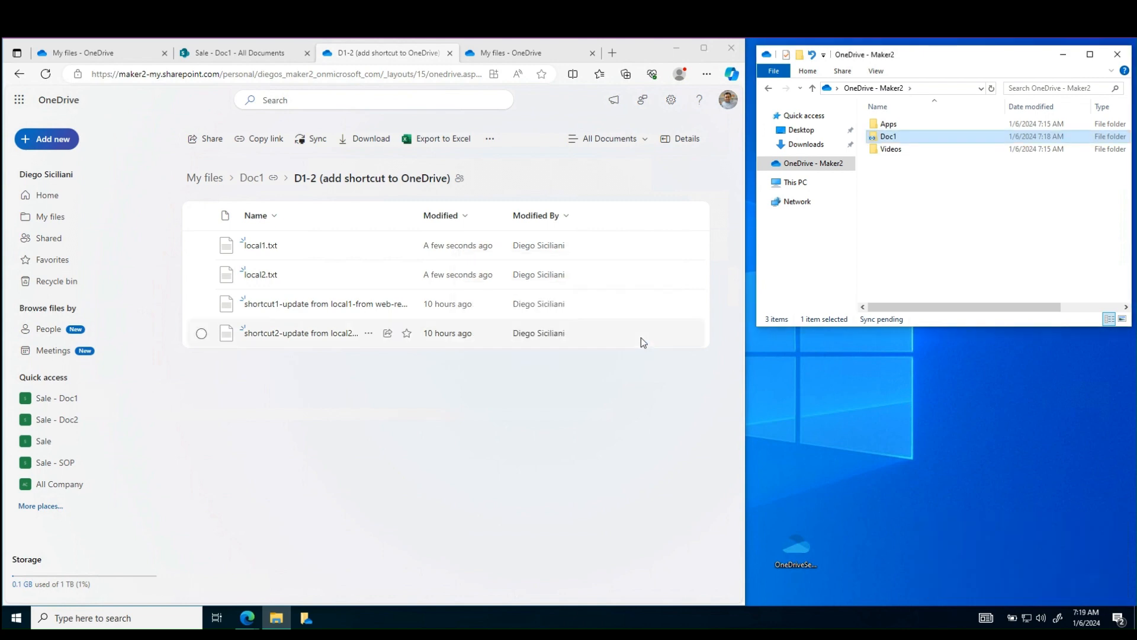
Relaunch the OneDrive client and open the D1-2 (add shortcut to OneDrive) folder inside the local Doc1 folder
double_click(930, 138)
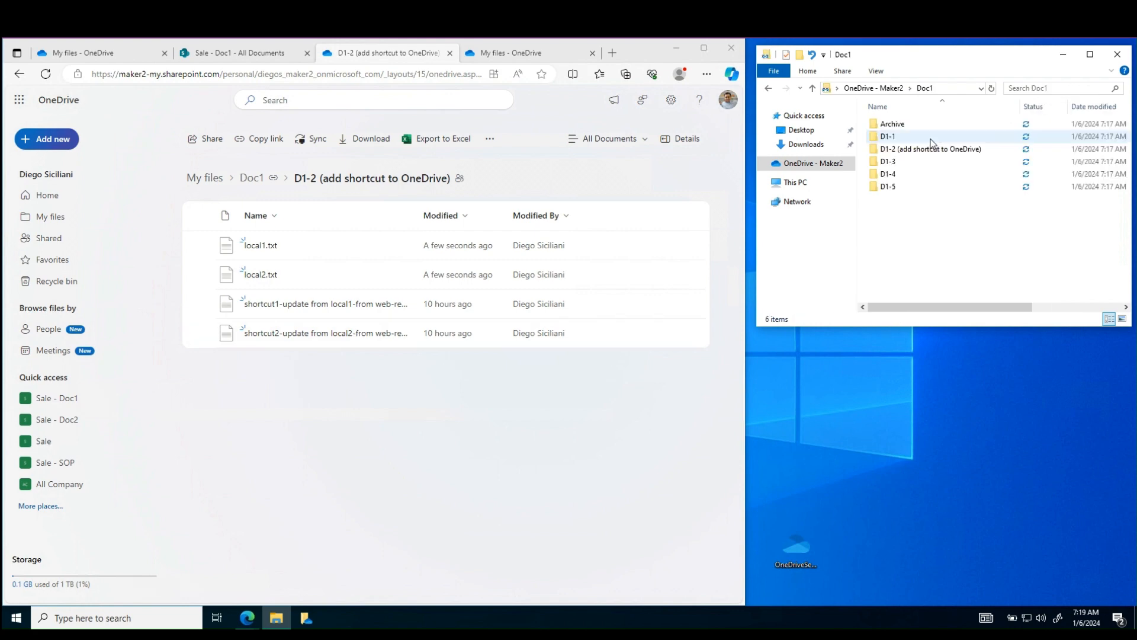
left_click(309, 617)
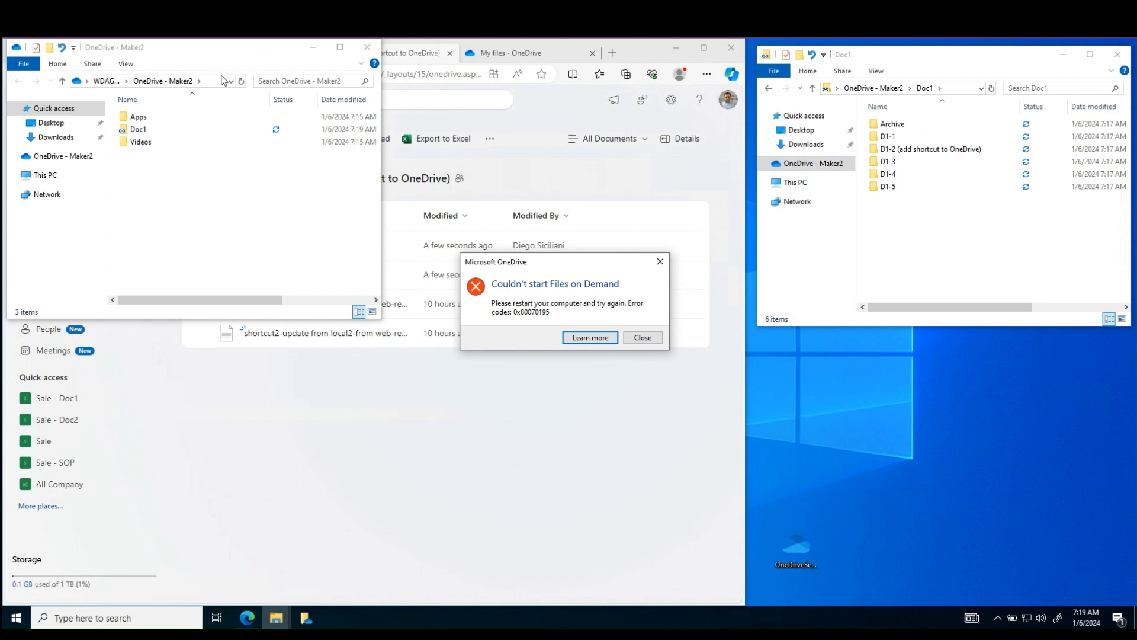
left_click(642, 337)
left_click(367, 47)
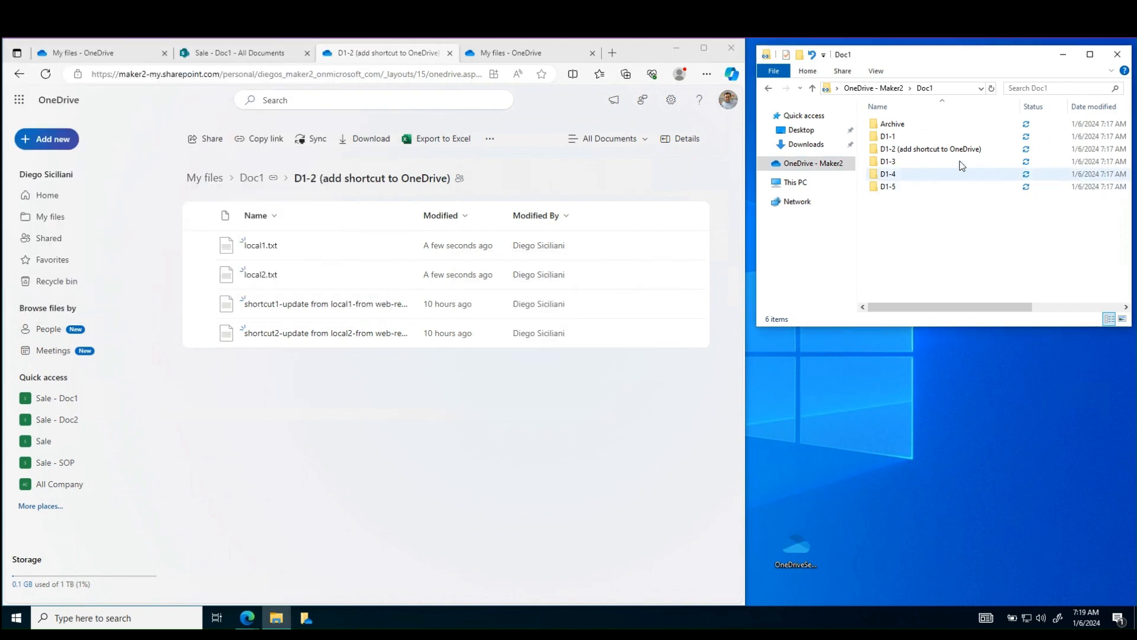
double_click(944, 148)
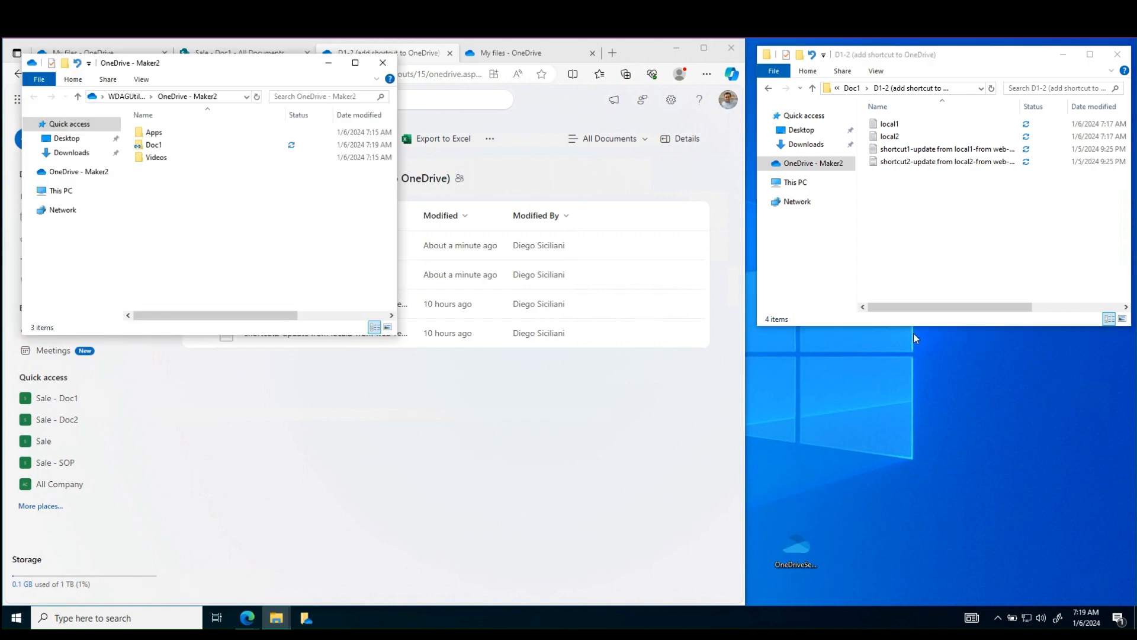
Create a text document named local3err in the local D1-2 (add shortcut to OneDrive) folder
right_click(927, 203)
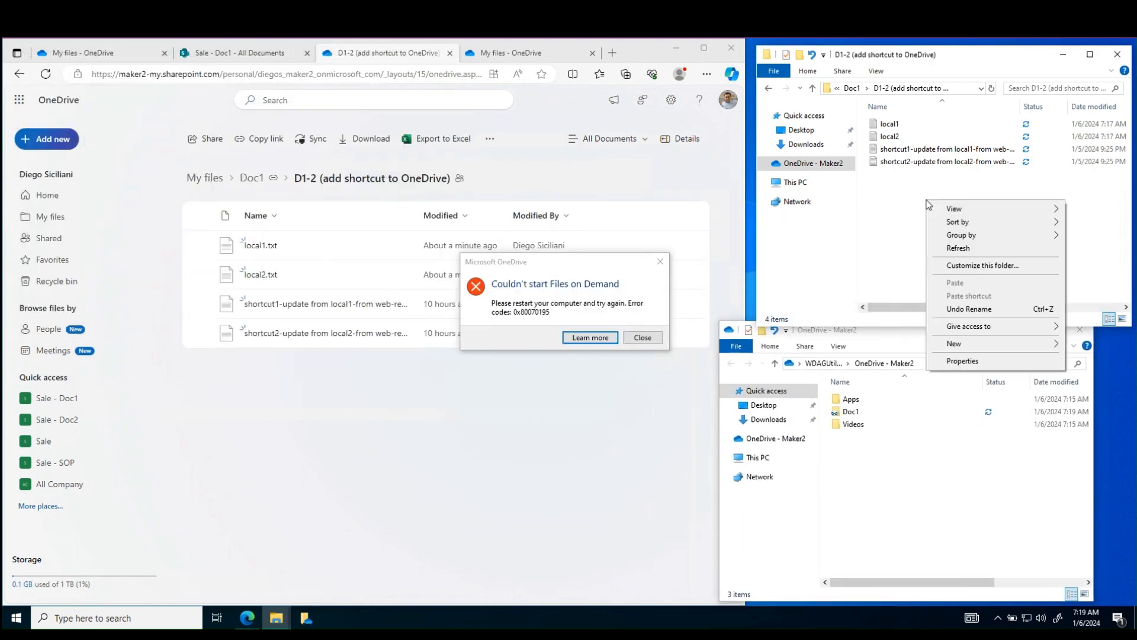
left_click(953, 343)
left_click(815, 404)
type("local3err")
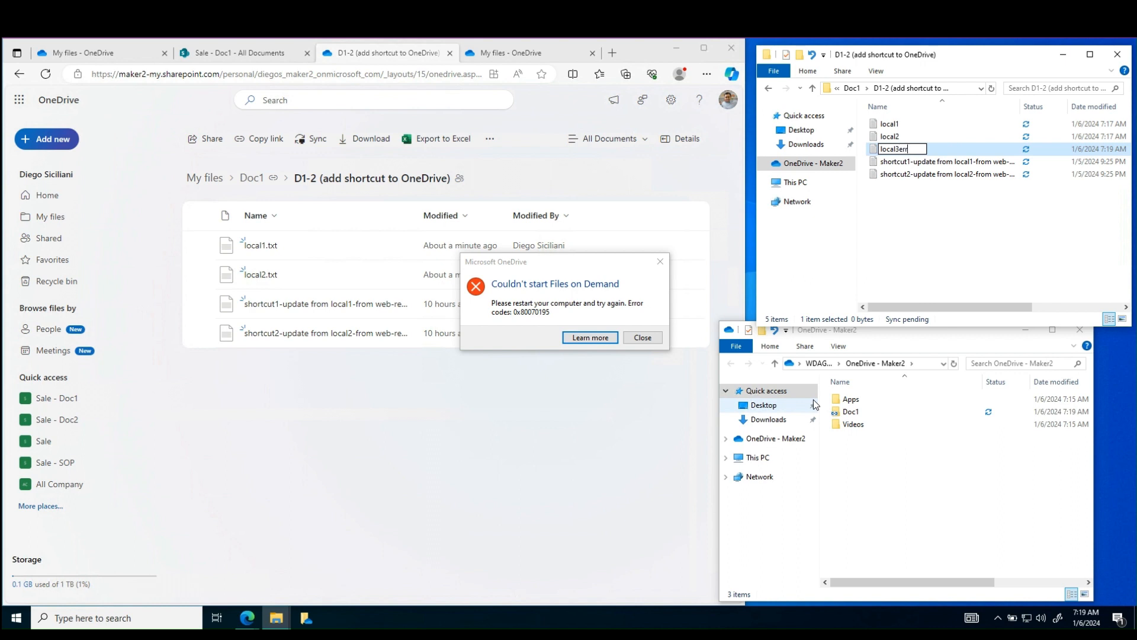
key("Return")
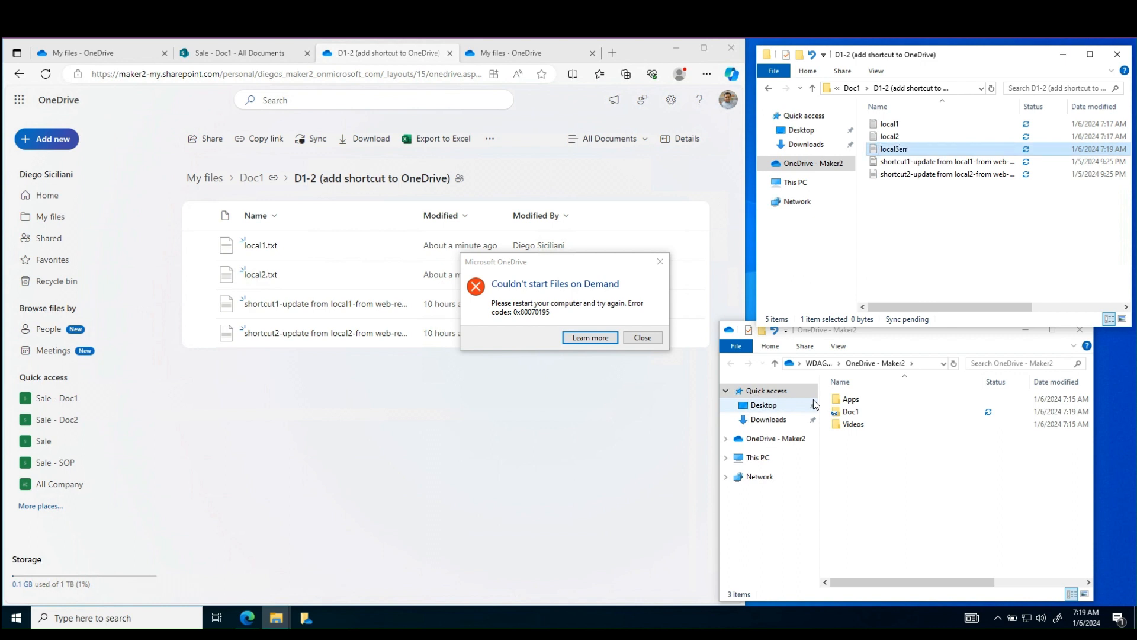
Enter err as the content of the local3err text file, then save and close it
key("Return")
type("err")
left_click(1047, 420)
key("Return")
Dismiss the Files On-Demand dialog and refresh the D1-2 folder on the web to look for local3err
left_click_drag(590, 261, 1034, 350)
left_click_drag(1014, 621, 1001, 606)
left_click(1087, 424)
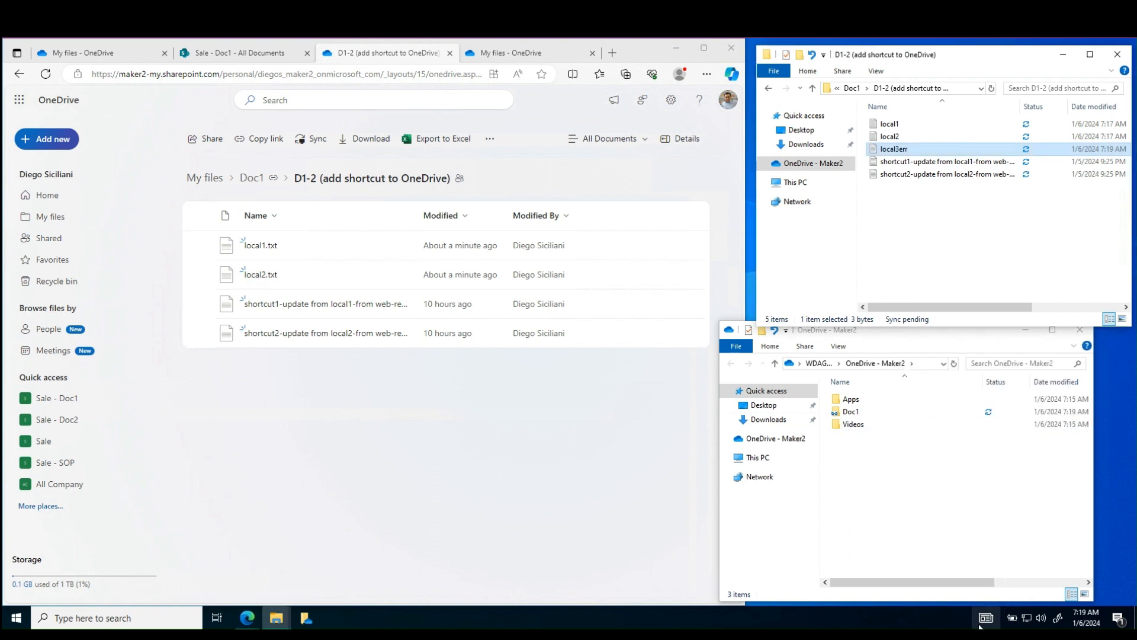
left_click(46, 74)
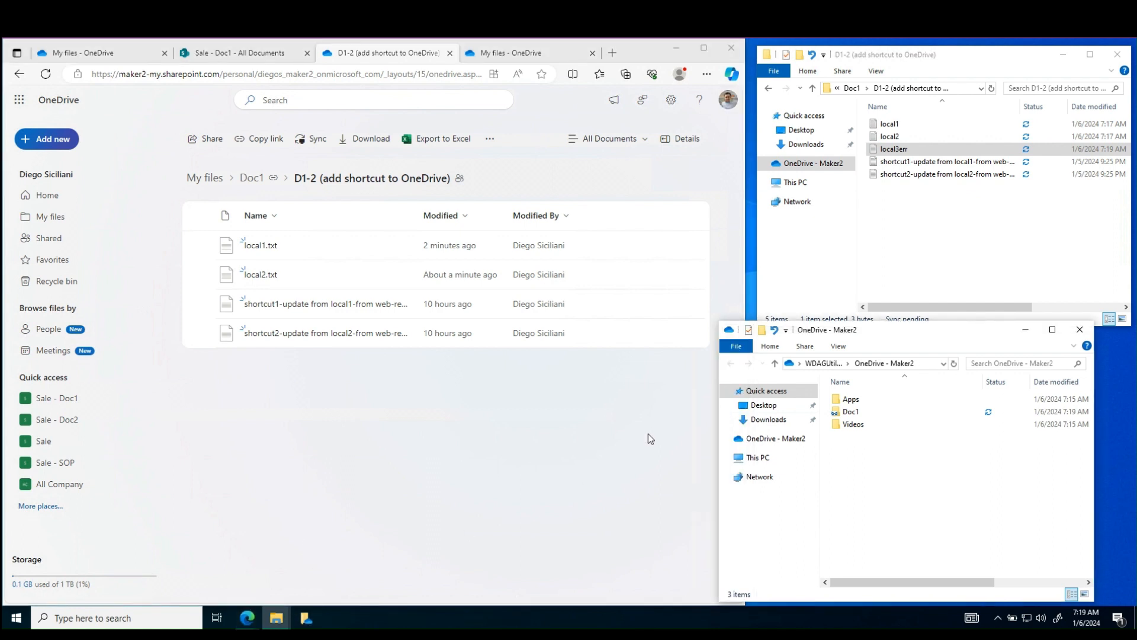
Close the extra OneDrive - Maker2 folder window and refresh the D1-2 folder on the web again
left_click_drag(919, 328, 947, 327)
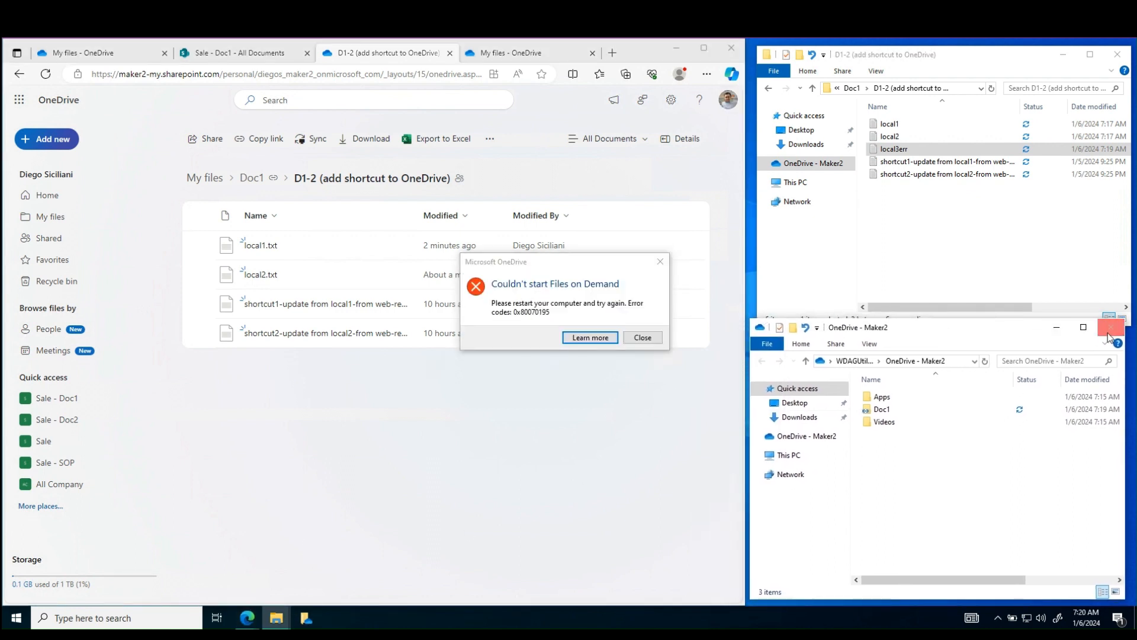
left_click(1108, 328)
left_click_drag(579, 265, 1020, 351)
left_click(998, 618)
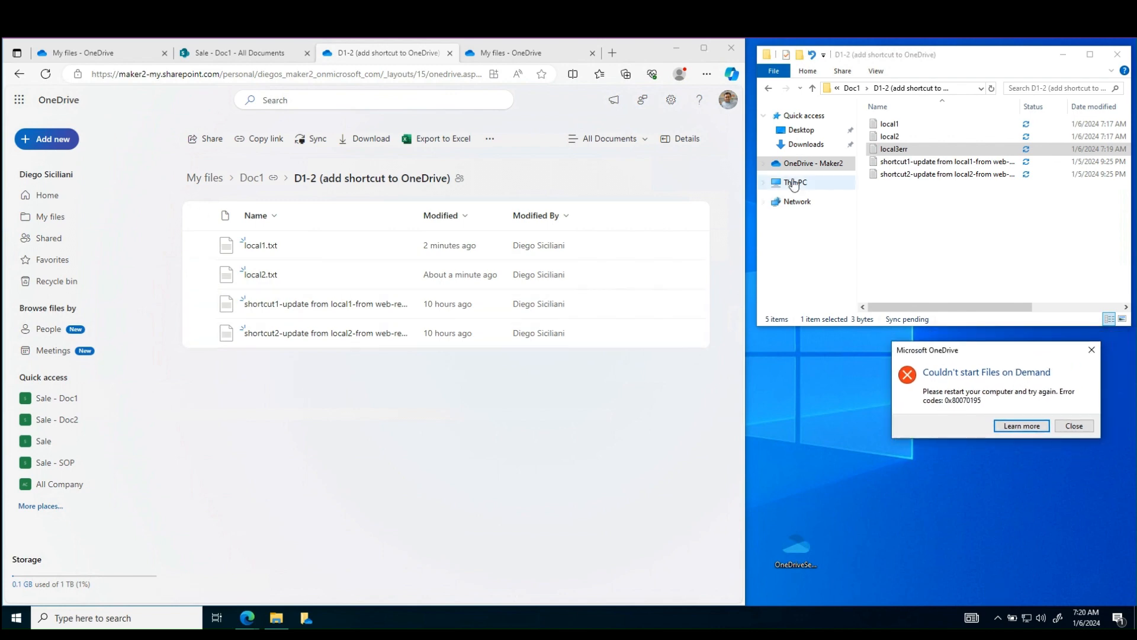
left_click(45, 74)
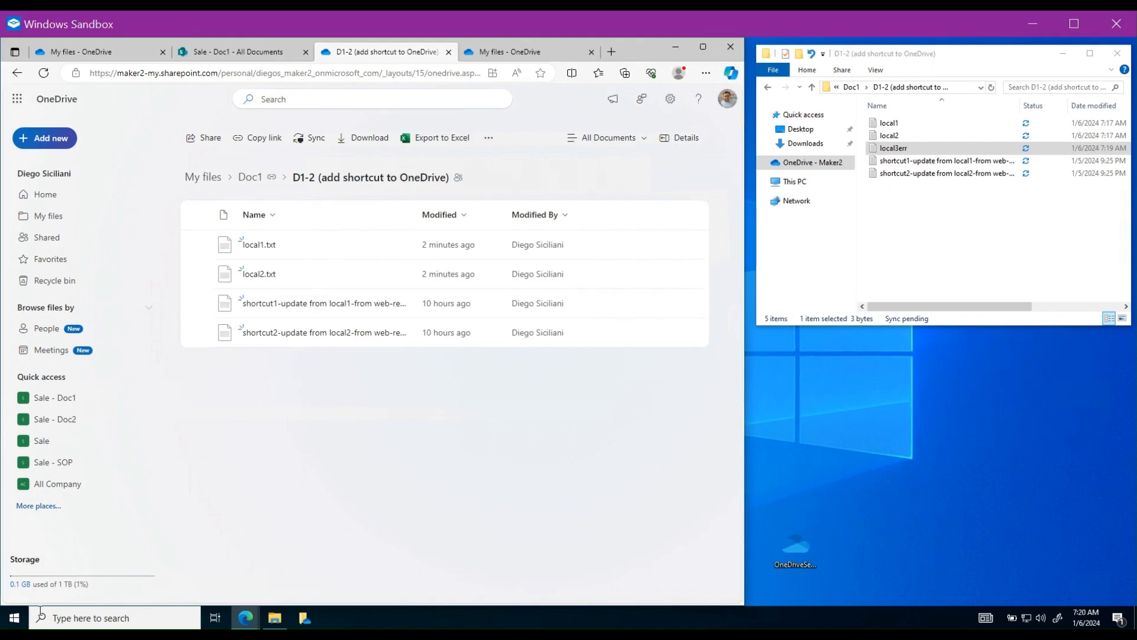
Reset the OneDrive client with a Run command and dismiss its notification
right_click(14, 618)
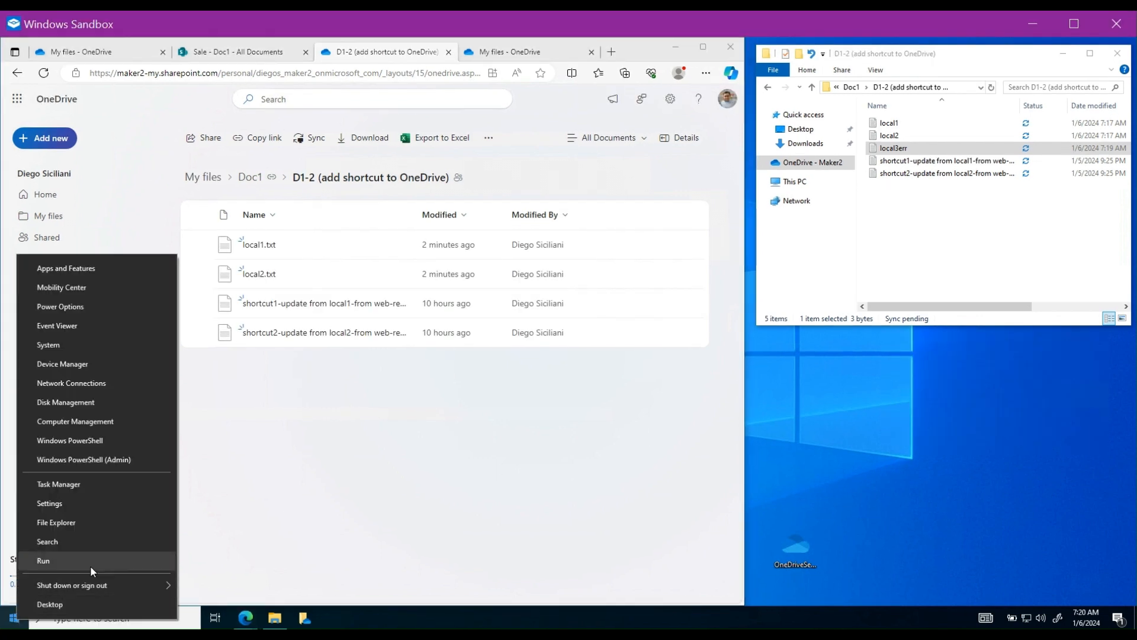
left_click(90, 565)
left_click(213, 530)
left_click(102, 579)
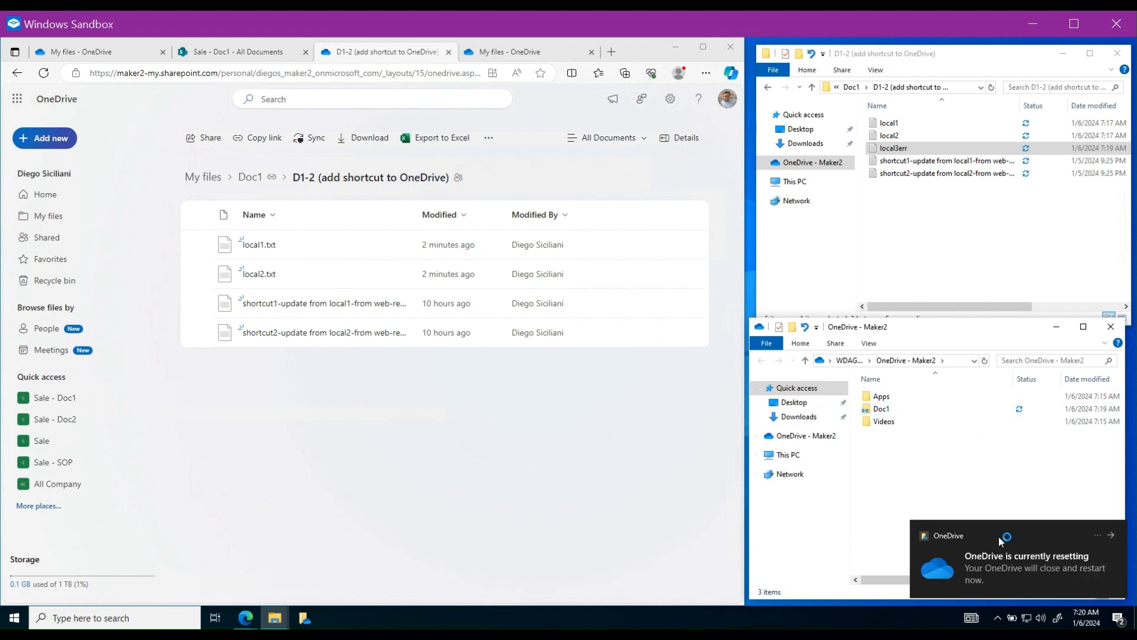
left_click(998, 618)
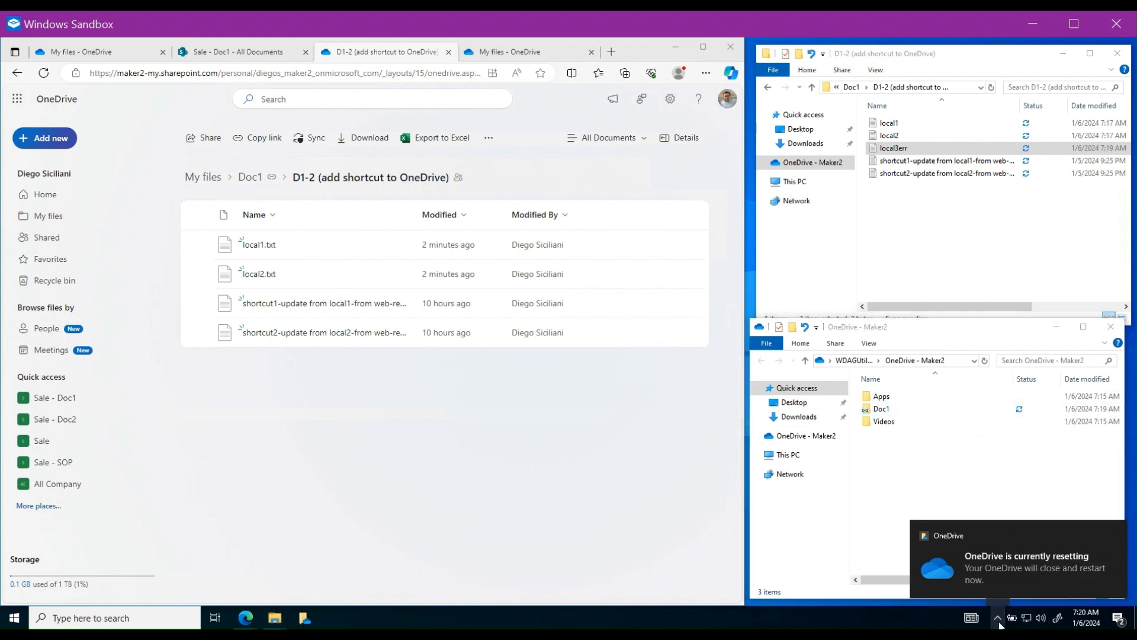
left_click(1113, 537)
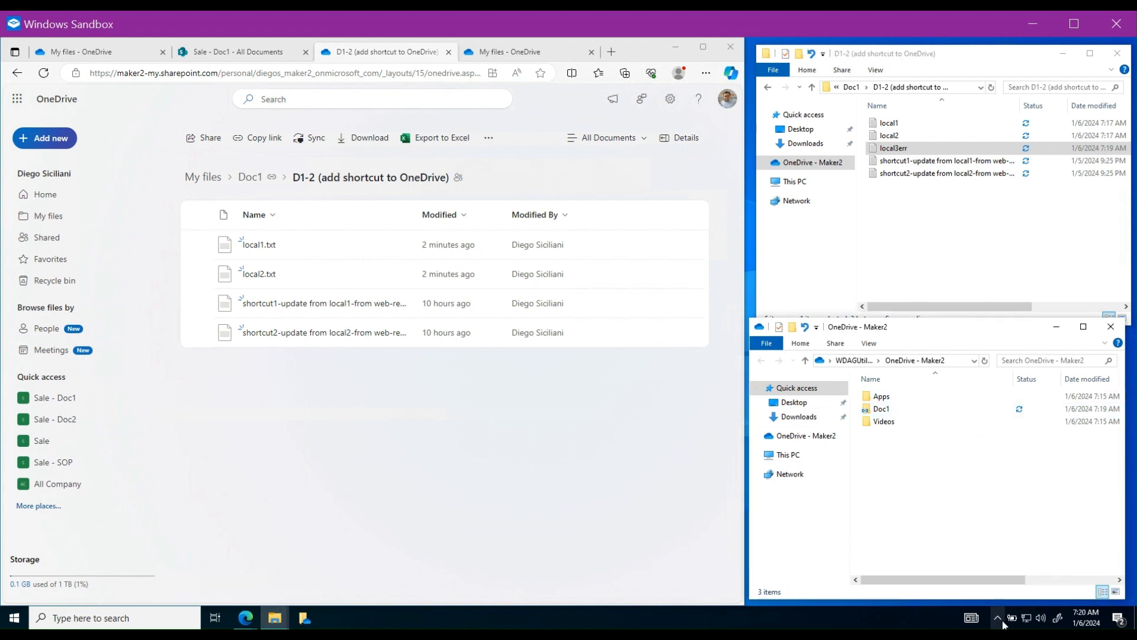
Relaunch OneDrive to check its sync status, dismiss the Files On-Demand dialog, and refresh the D1-2 folder on the web
left_click(310, 623)
left_click(998, 618)
left_click(998, 593)
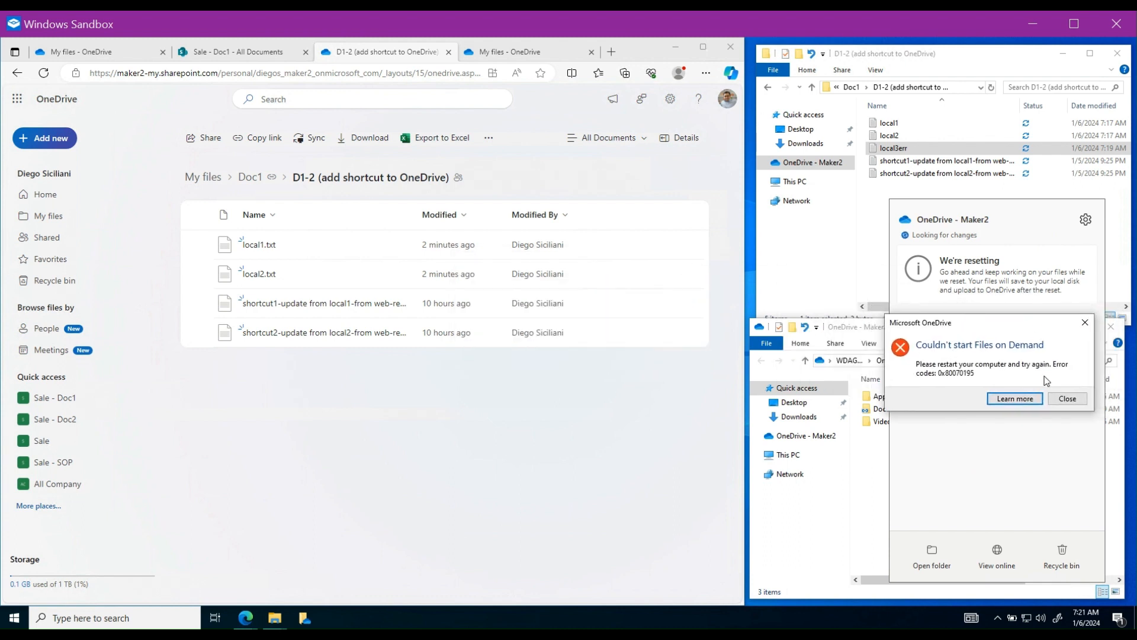
left_click(1064, 399)
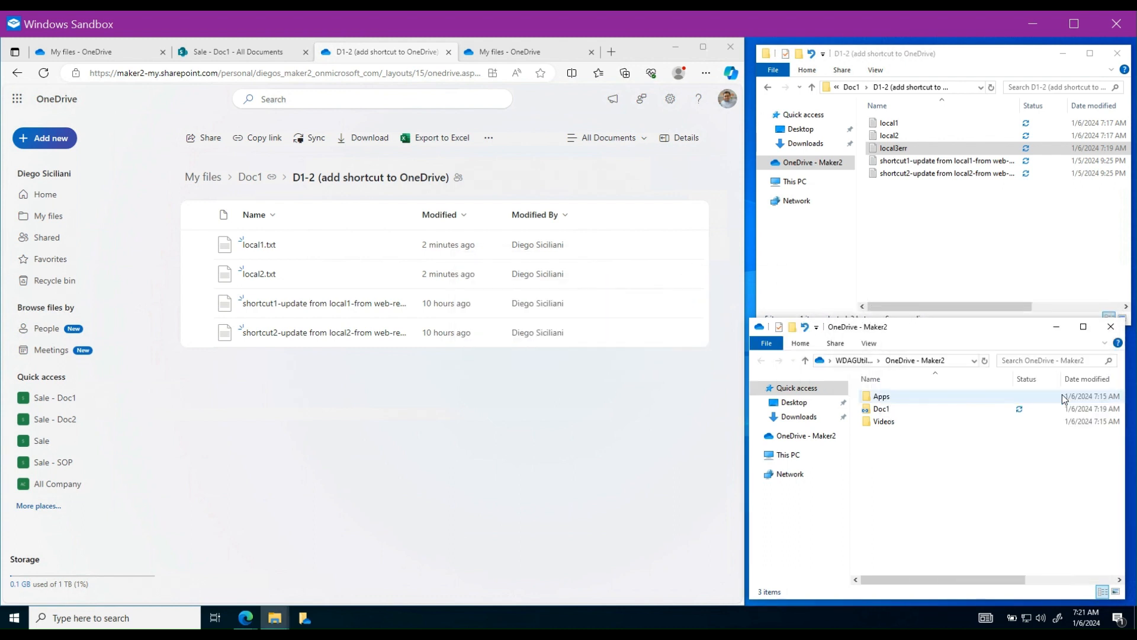
right_click(918, 228)
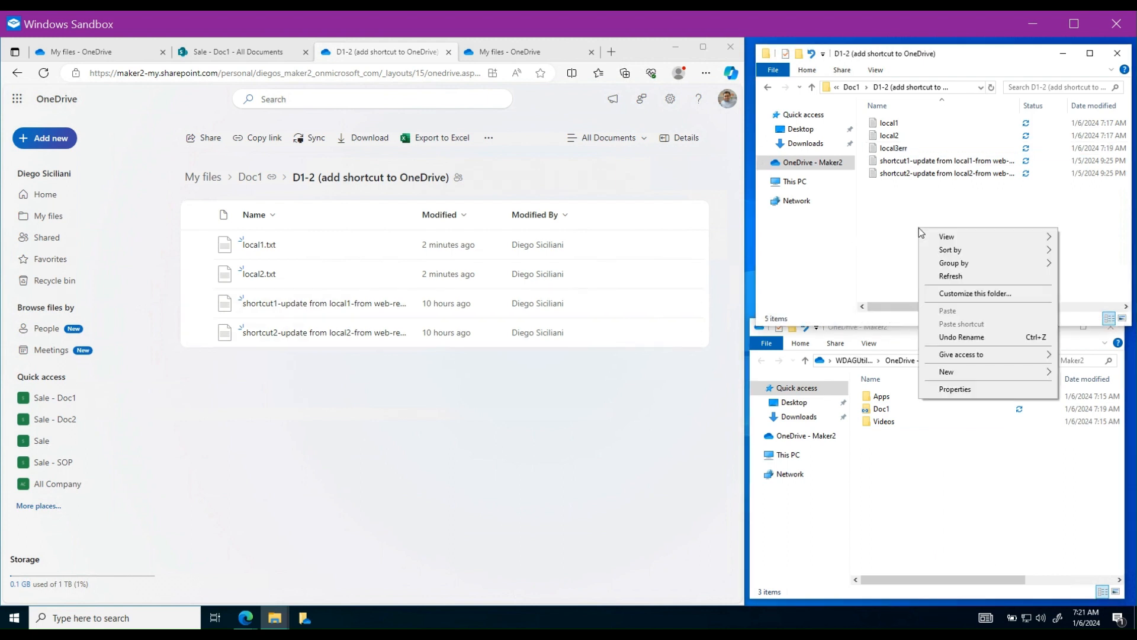
left_click(48, 74)
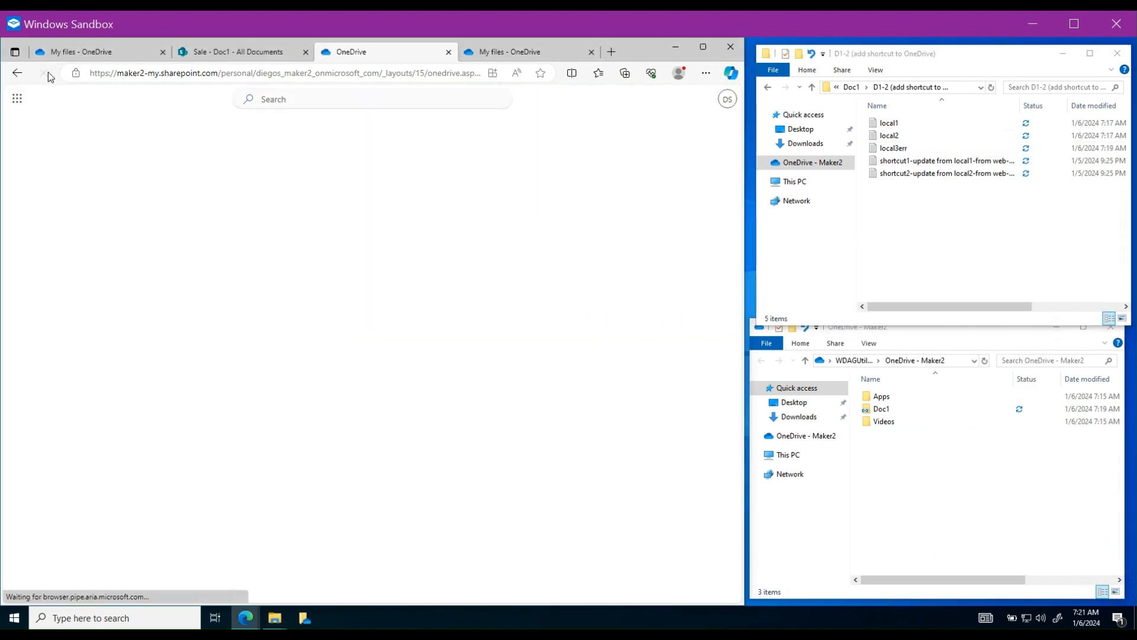
Create a text document named local4reset in the local D1-2 (add shortcut to OneDrive) folder
right_click(928, 225)
mouse_move(955, 365)
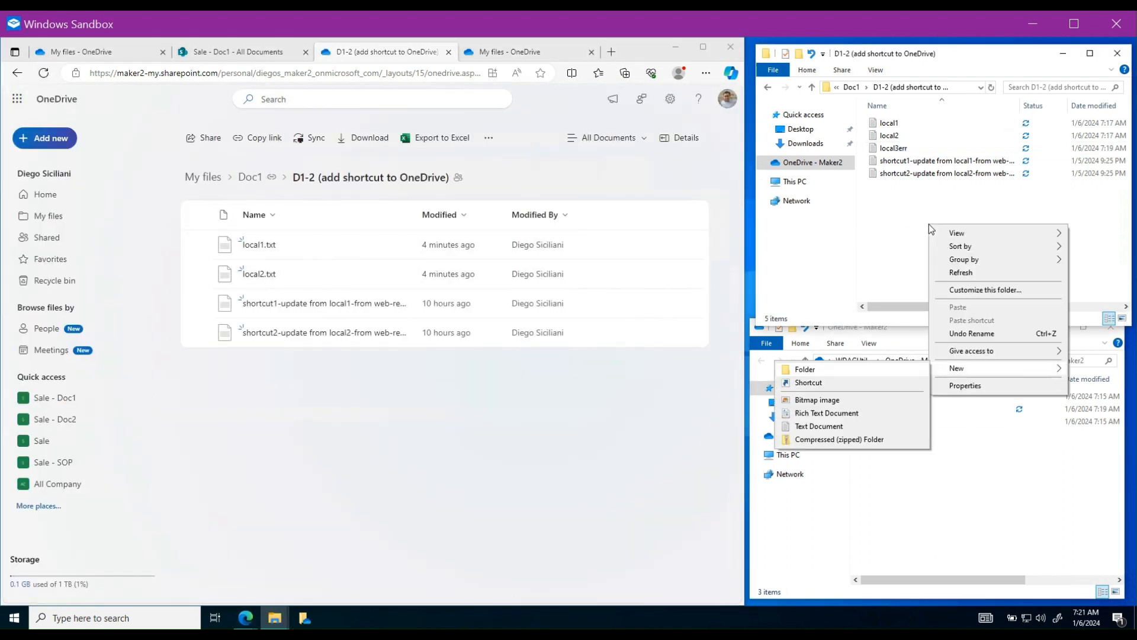
left_click(814, 424)
type("local4reset")
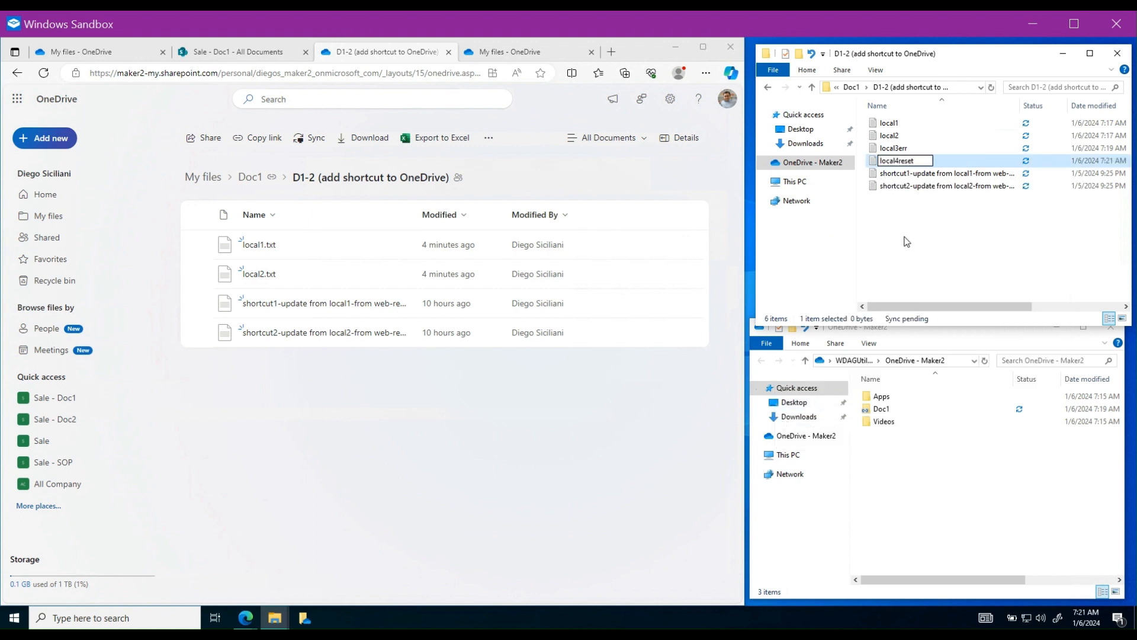
key("Return")
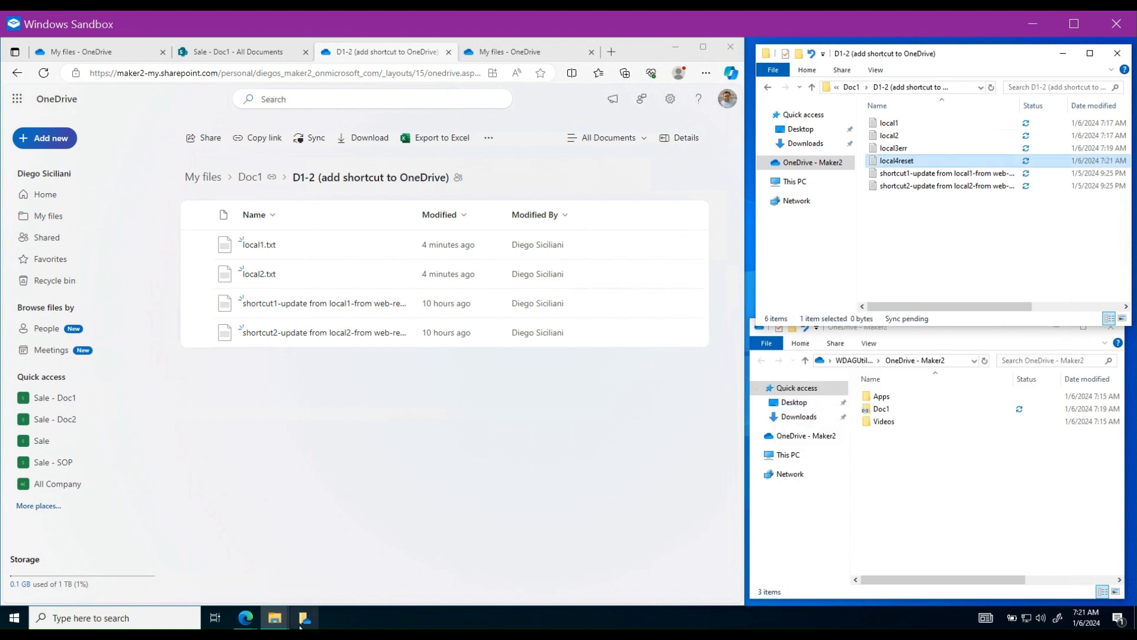
Check the OneDrive client's sync status again and refresh the D1-2 web folder to look for local4reset
left_click(827, 472)
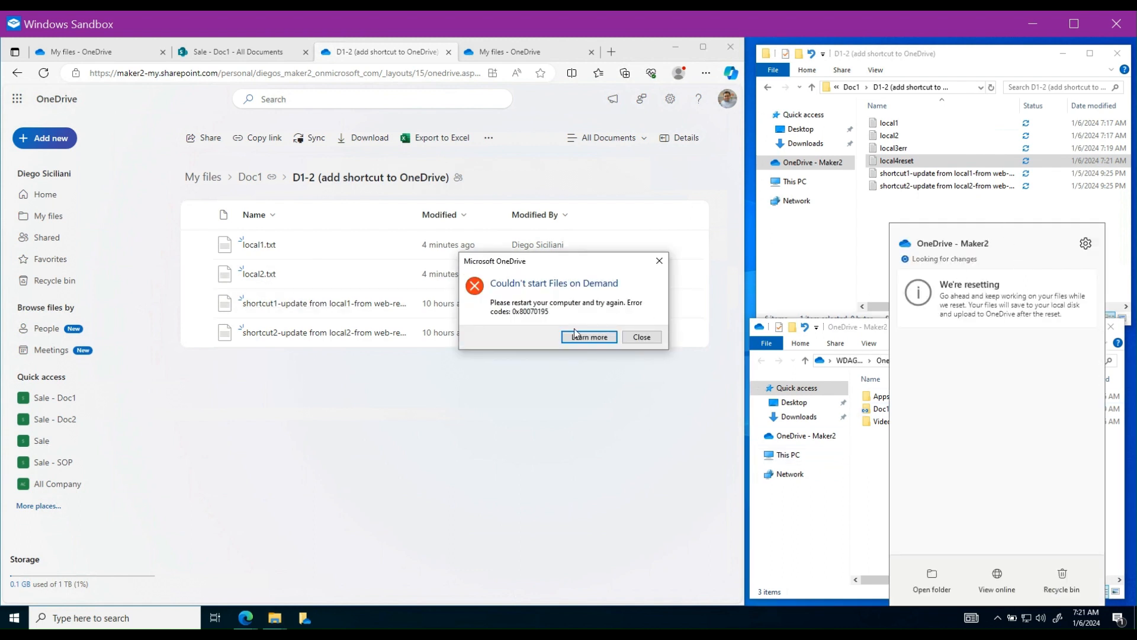
left_click(641, 337)
left_click(44, 73)
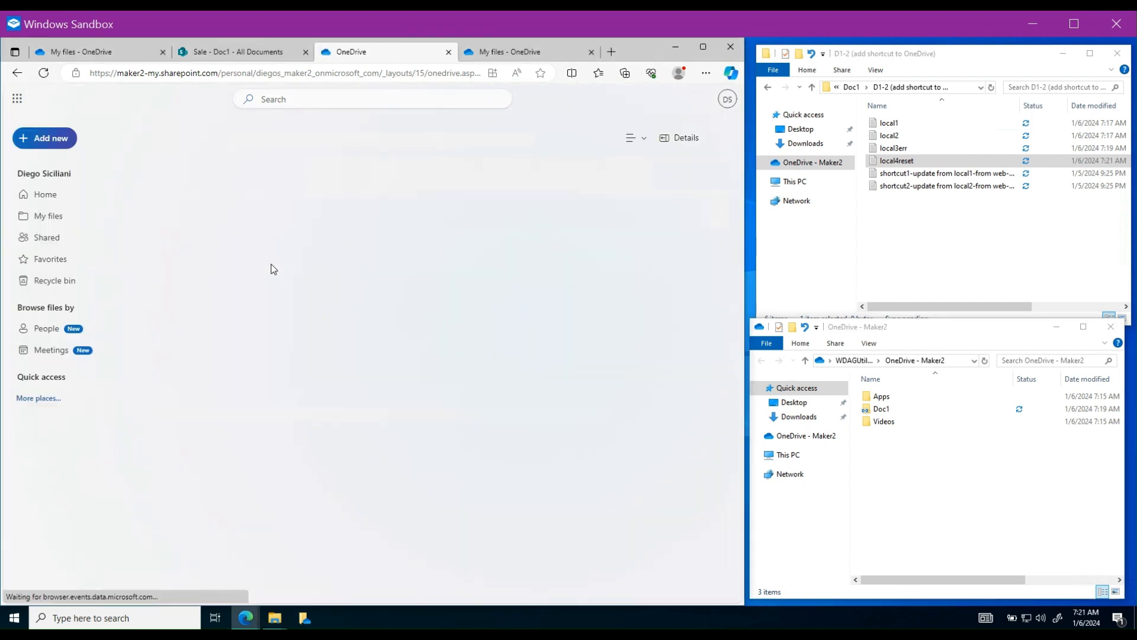
Reset OneDrive once more with a Run command, and relaunch the client to view its sync status
right_click(16, 619)
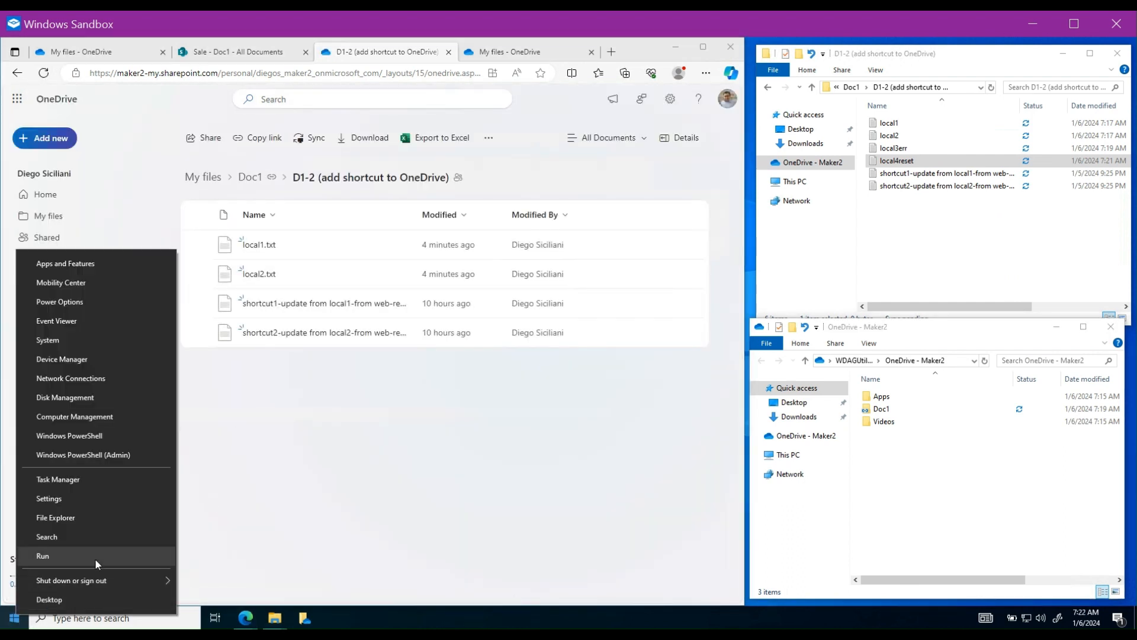
left_click(88, 562)
left_click(206, 528)
key("Return")
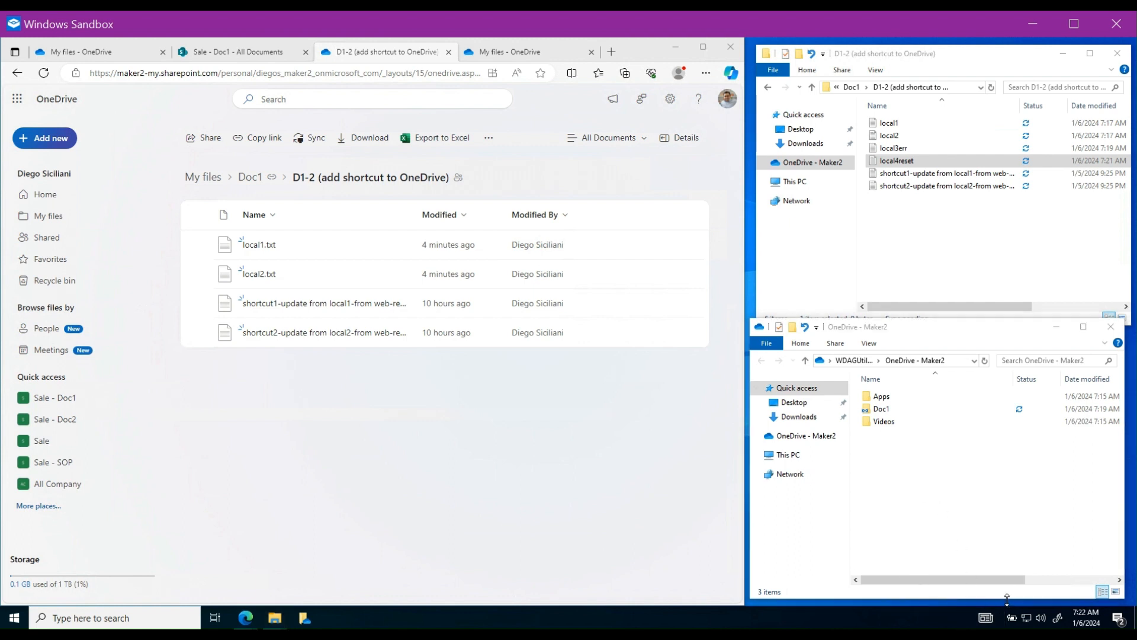
left_click(305, 618)
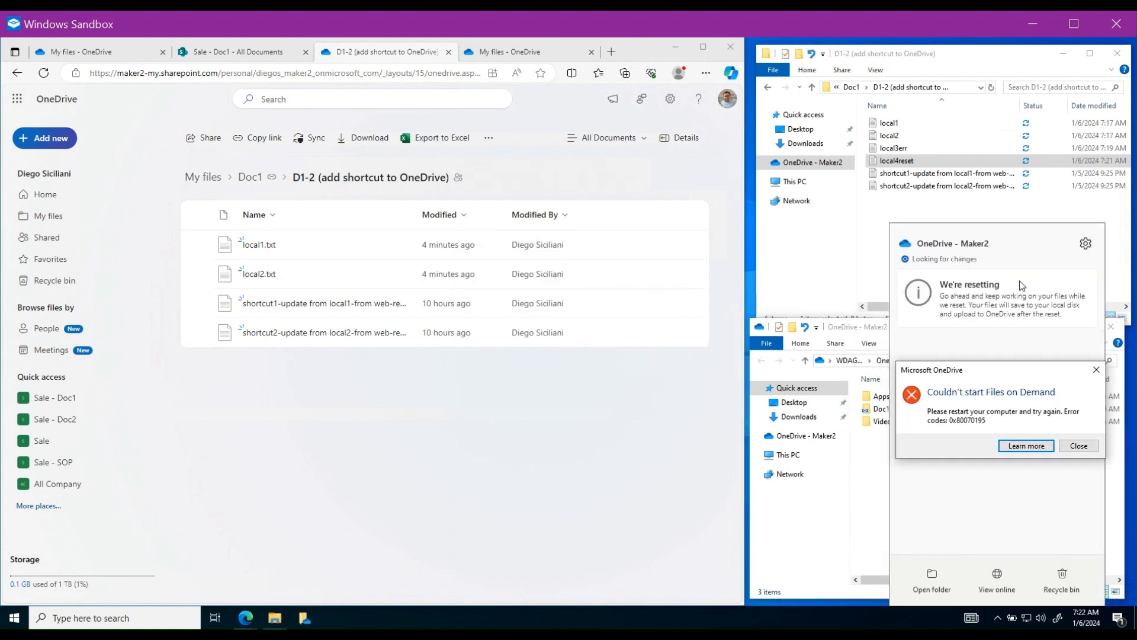
Refresh the D1-2 web folder and open the Sale Doc1 library on its SharePoint site in the InPrivate window
left_click(43, 72)
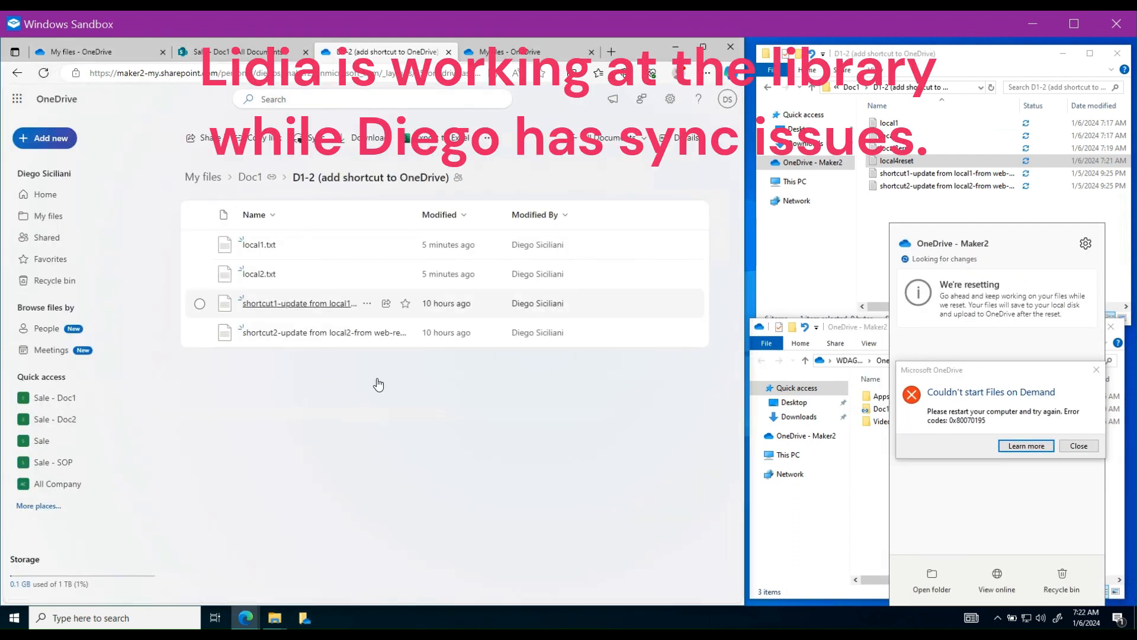
mouse_move(252, 599)
left_click(289, 565)
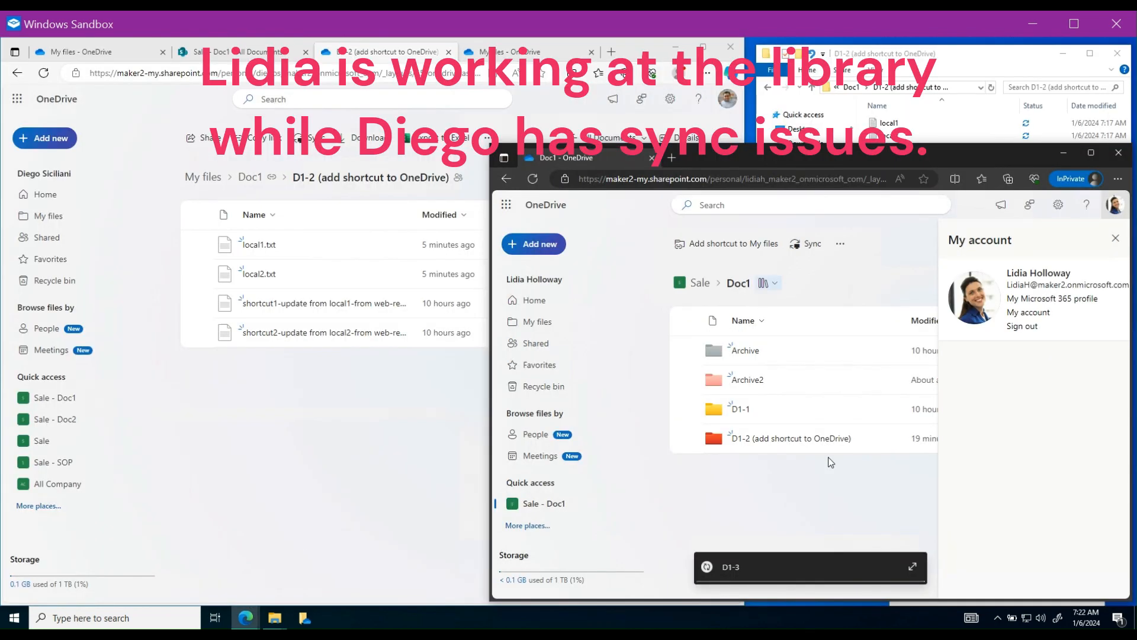
left_click(536, 321)
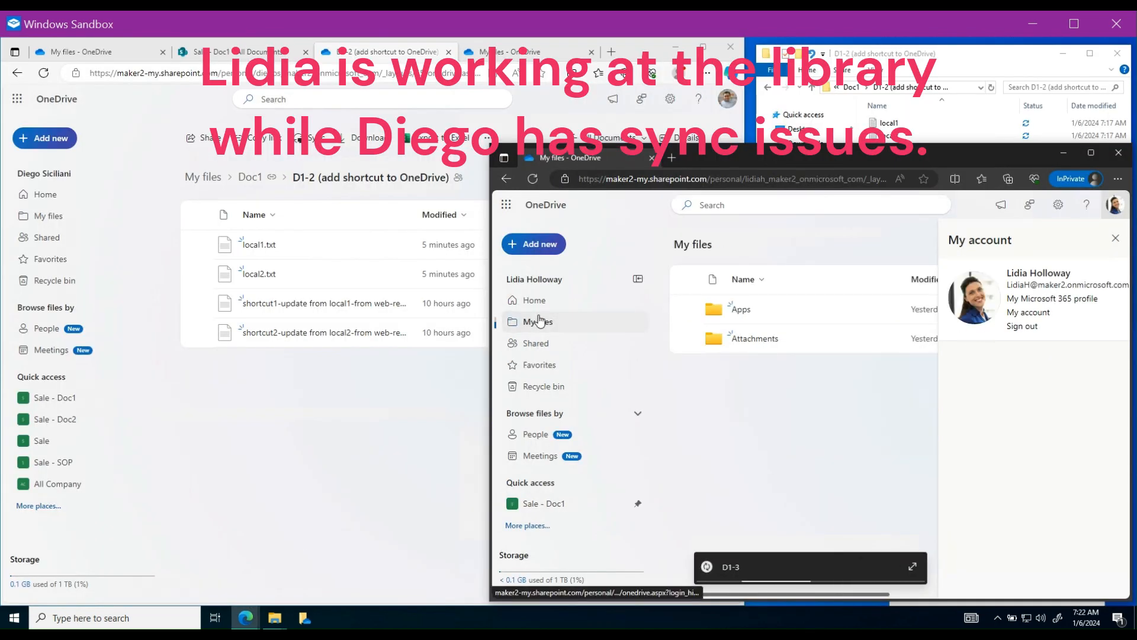
key("F5")
left_click(865, 246)
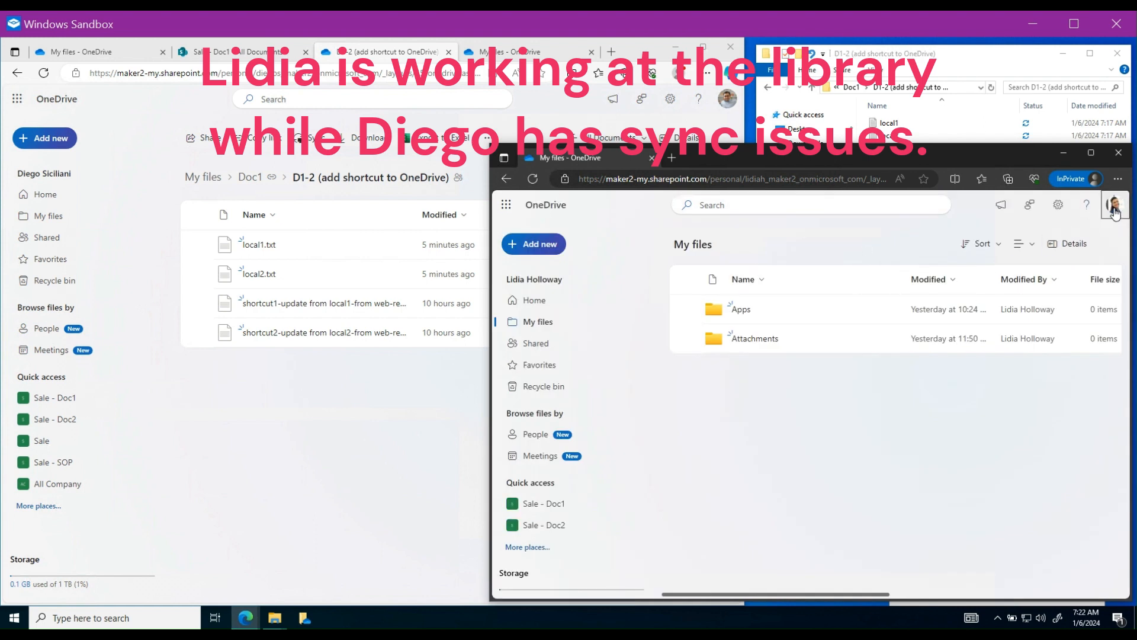
left_click(548, 504)
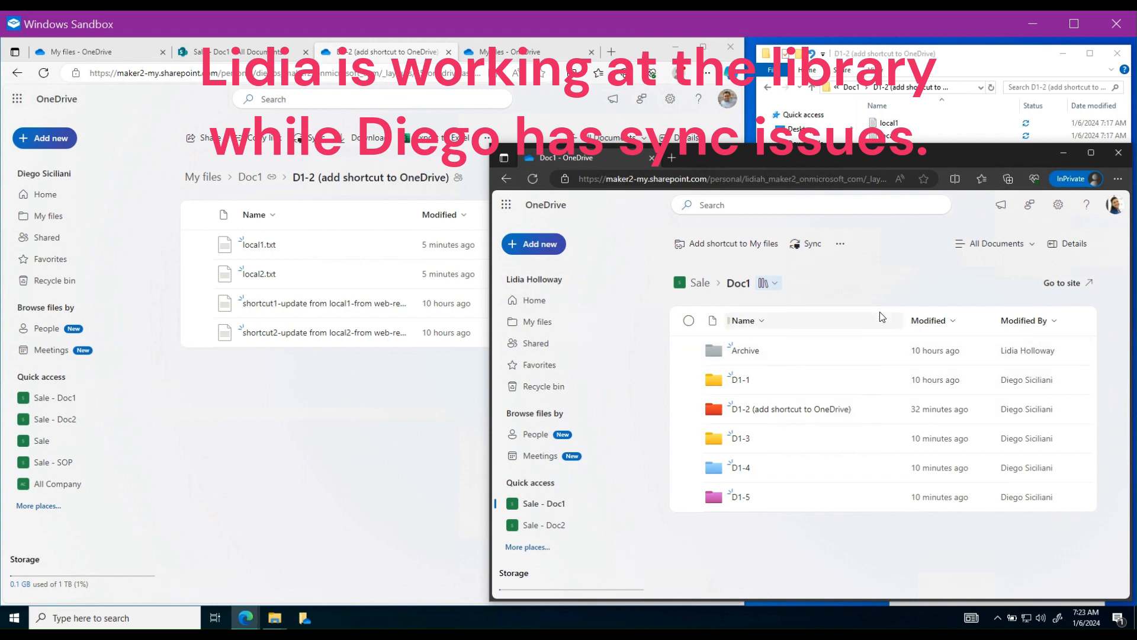
left_click(1060, 283)
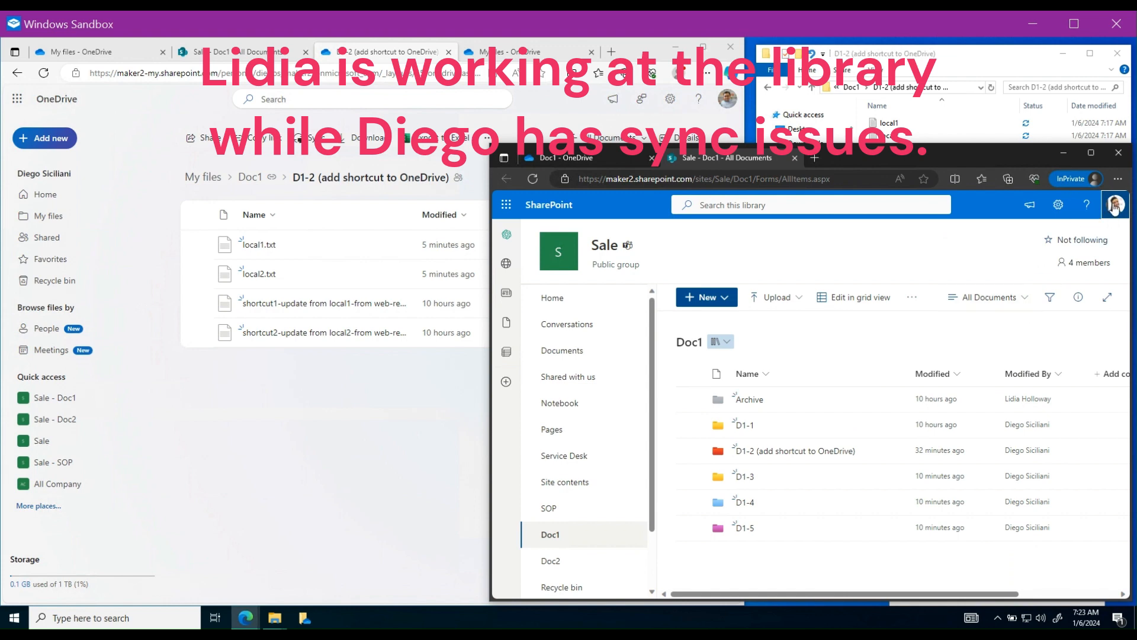
Move the D1-3, D1-4 and D1-5 folders into another folder of the Doc1 library, keeping both copies of D1-3
left_click(805, 473)
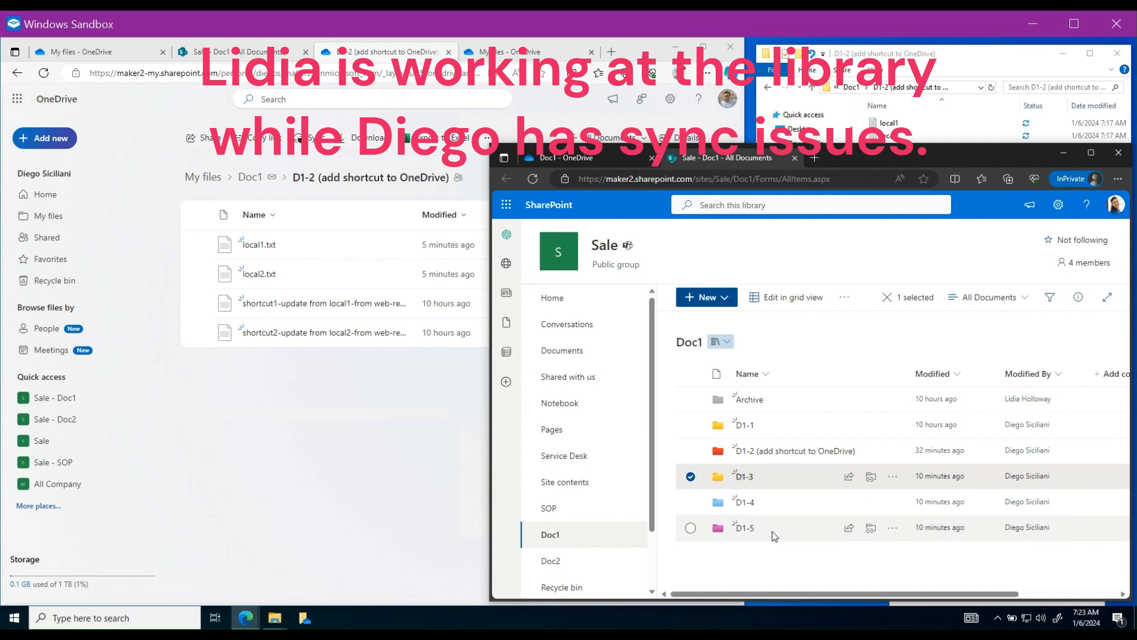
left_click(806, 527, "shift")
left_click_drag(747, 481, 829, 423)
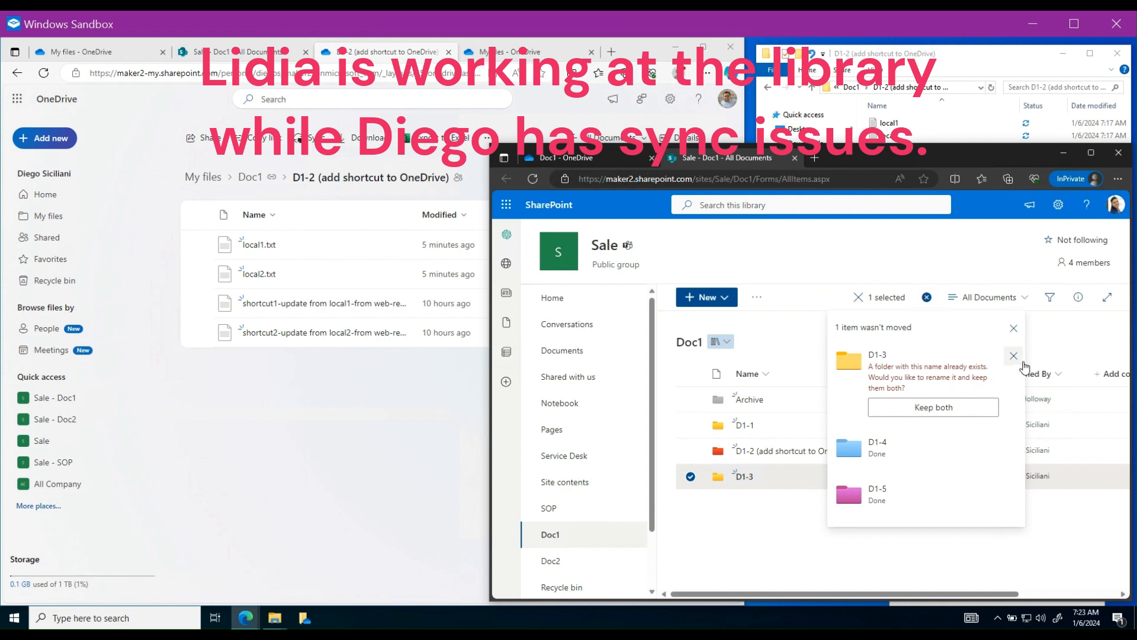
left_click(942, 408)
left_click(835, 311)
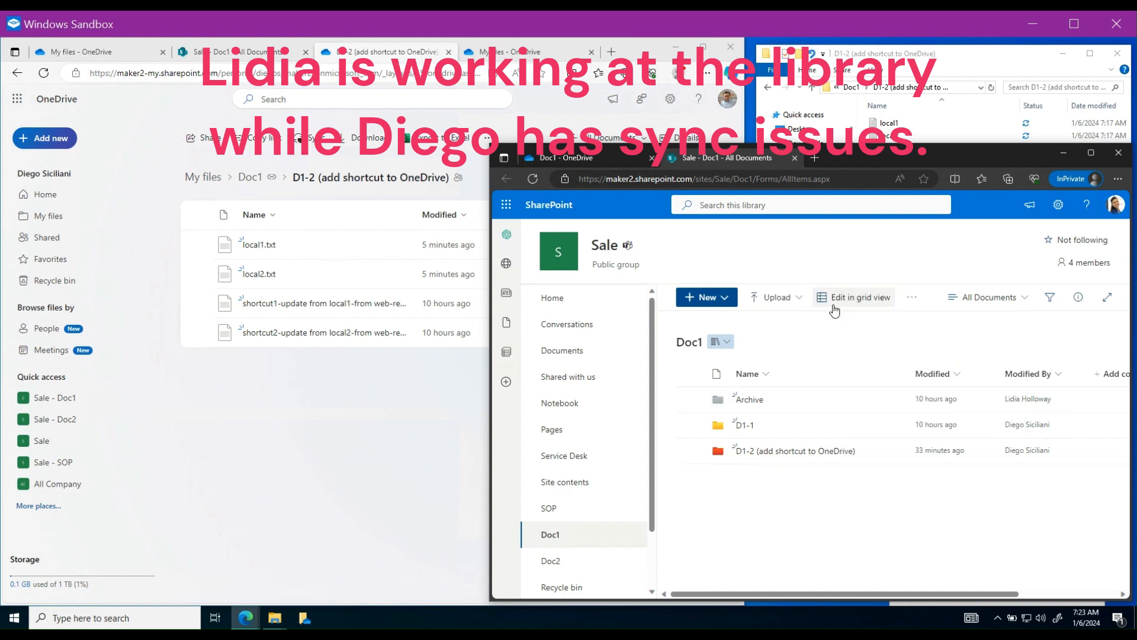
Add "-web" to the text of local1.txt in the SharePoint D1-2 folder, save the file, and close it
left_click(781, 452)
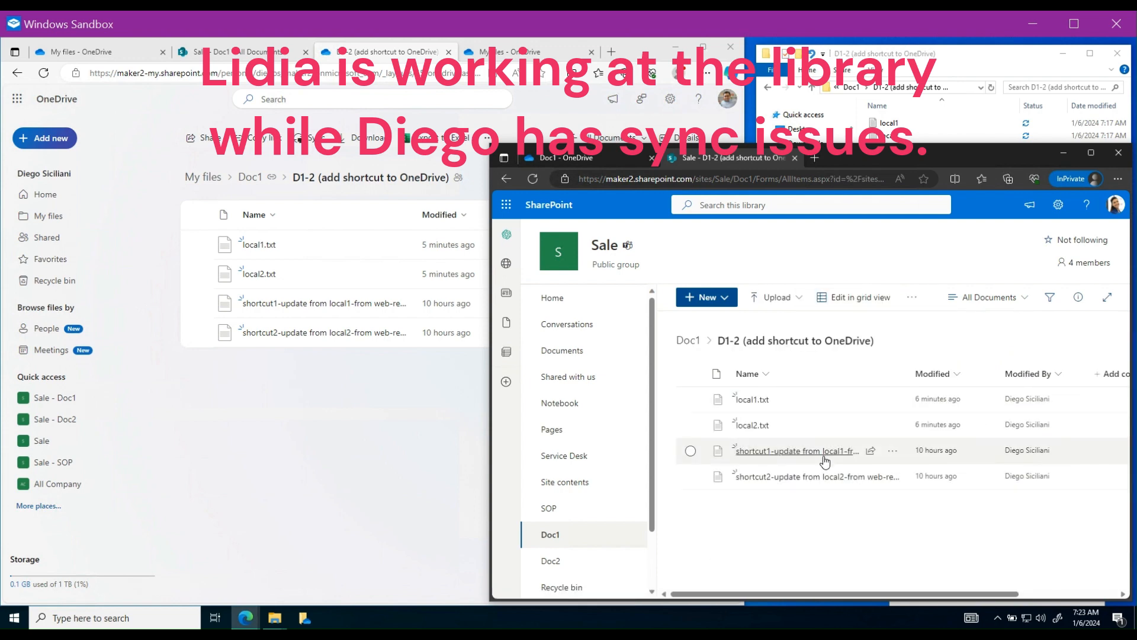
left_click(752, 400)
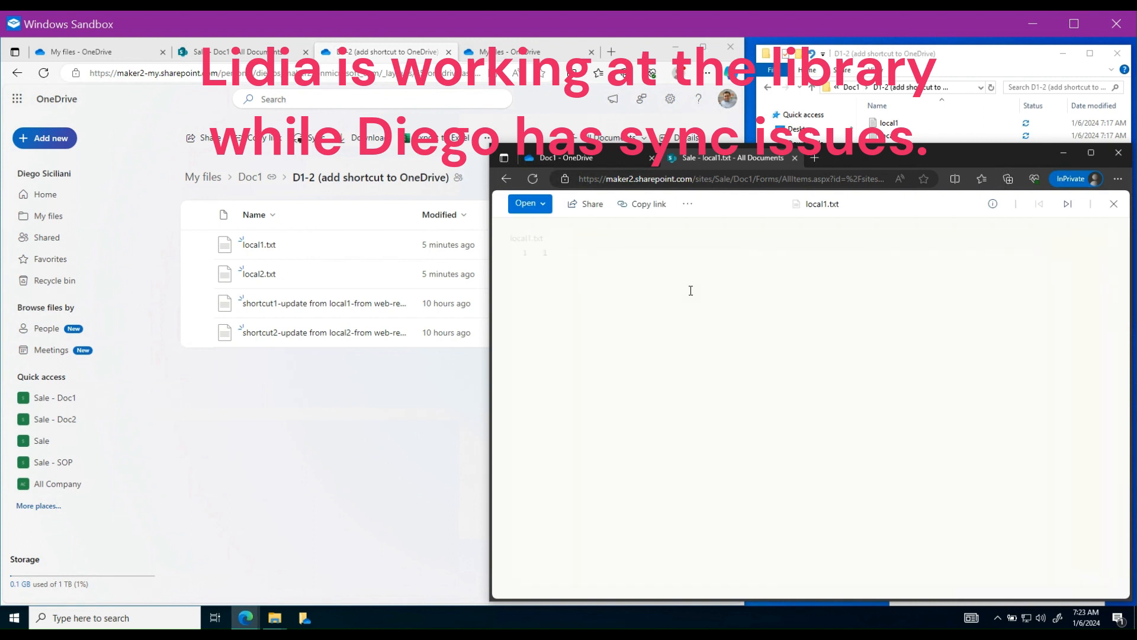
type("-web")
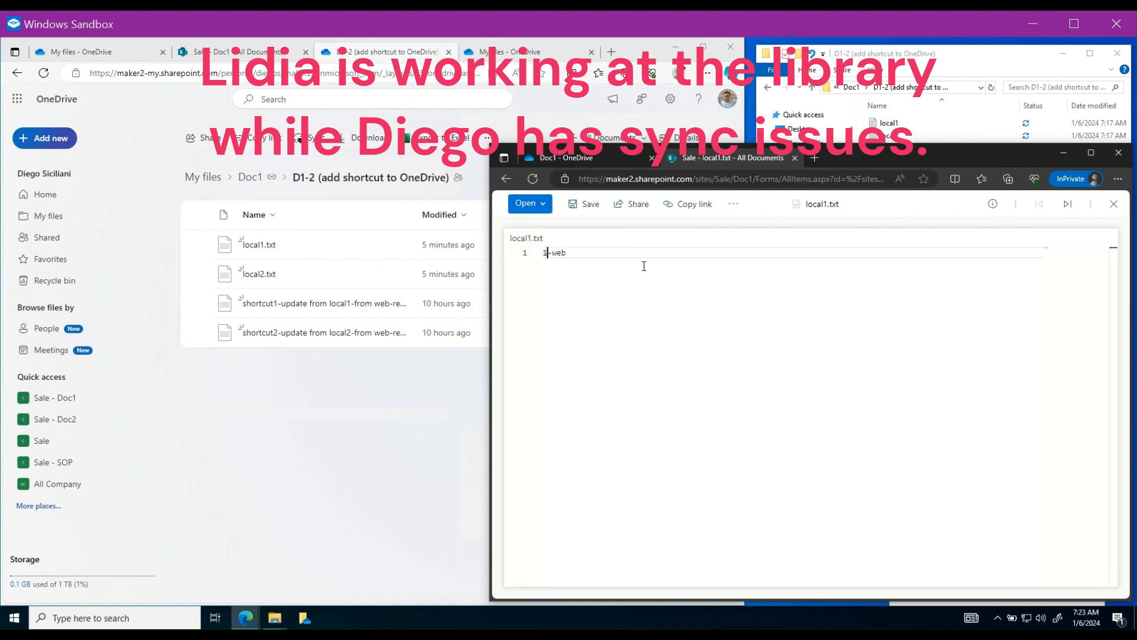
key("ctrl+a")
left_click(584, 204)
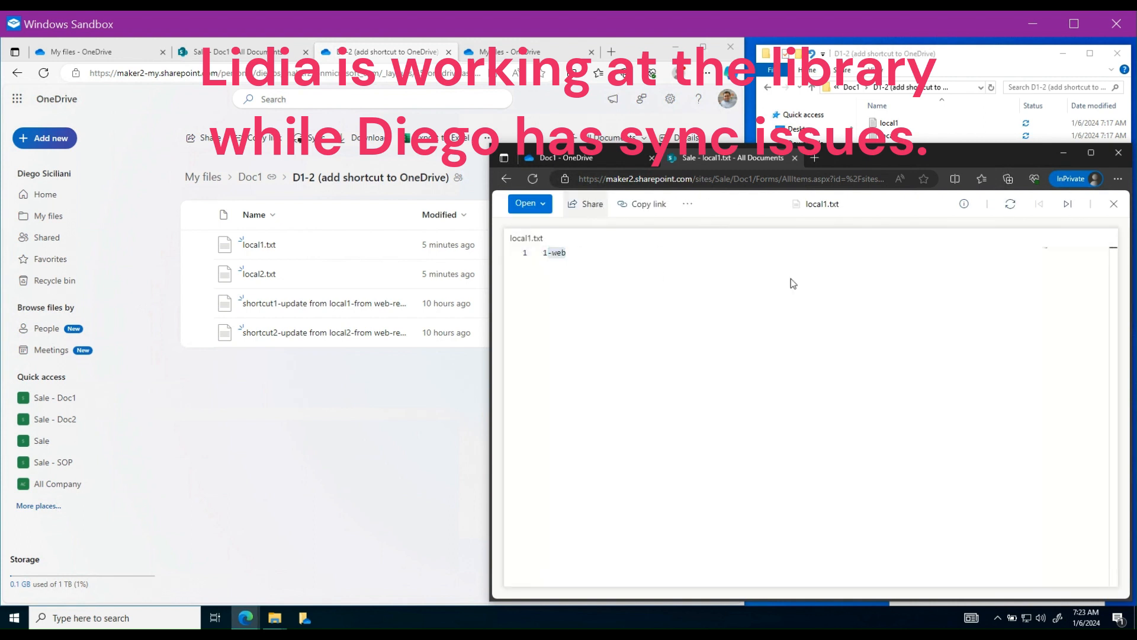
left_click(1113, 204)
Rename local2.txt in the SharePoint D1-2 folder as local2-web
right_click(788, 428)
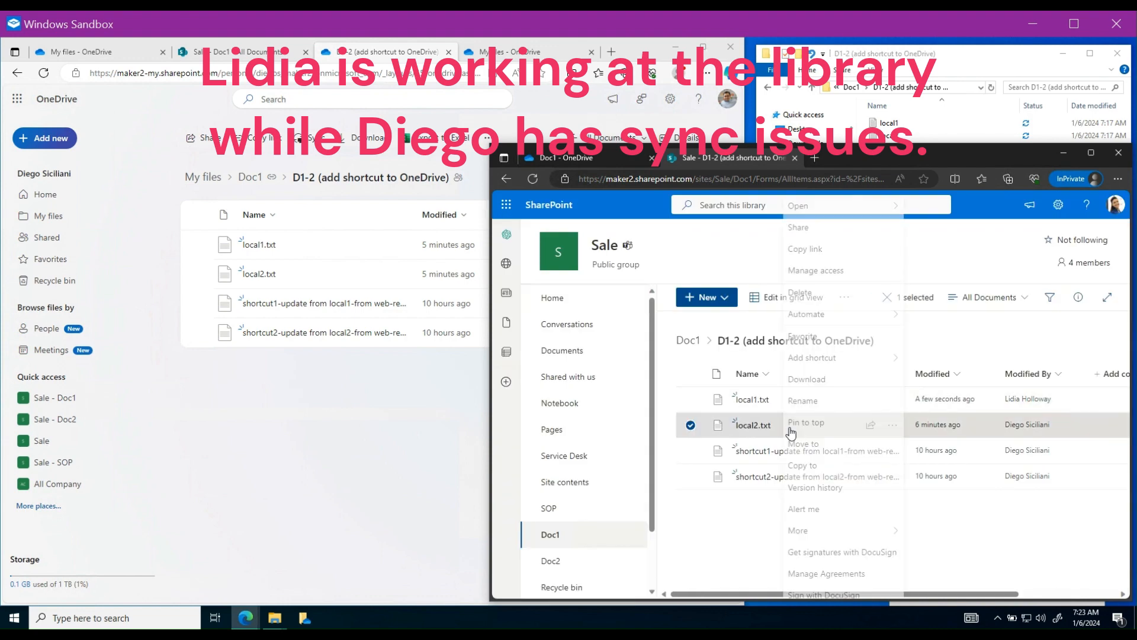
left_click(829, 423)
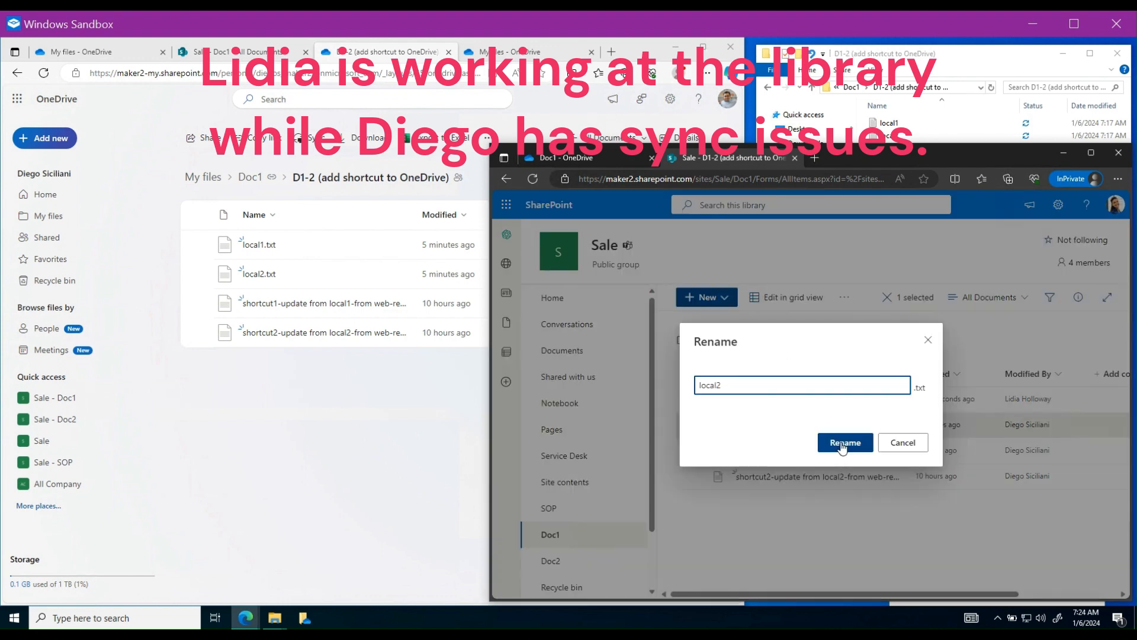
left_click(842, 449)
Add "-web" to the text of local2-web.txt, save the file, and close it
left_click(764, 425)
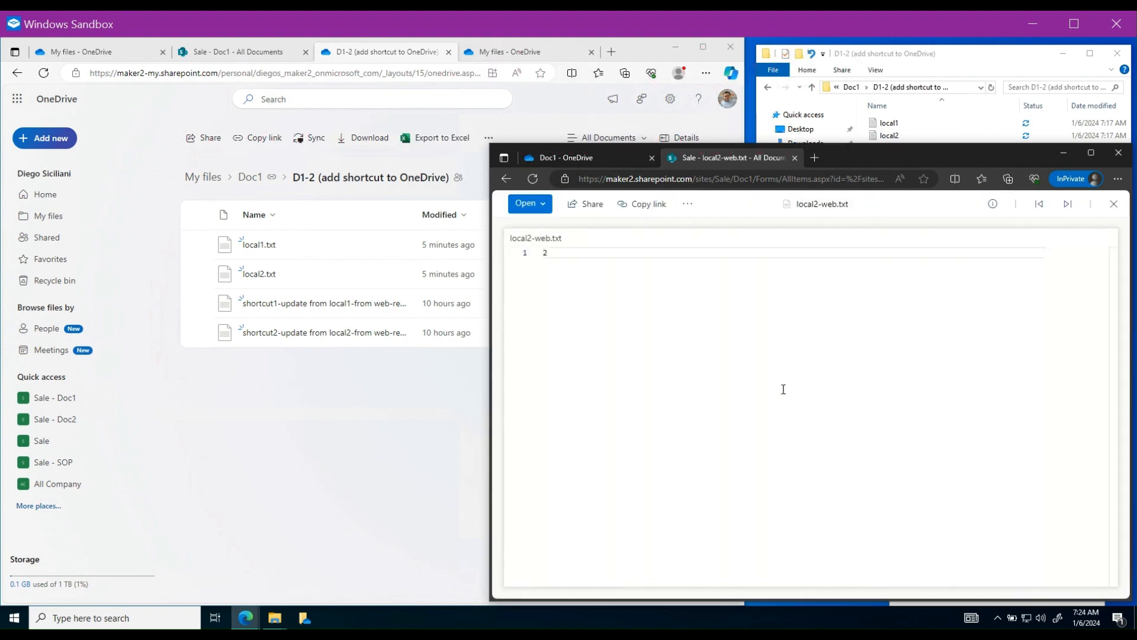
left_click(644, 295)
type("-web")
left_click(584, 204)
left_click(1114, 203)
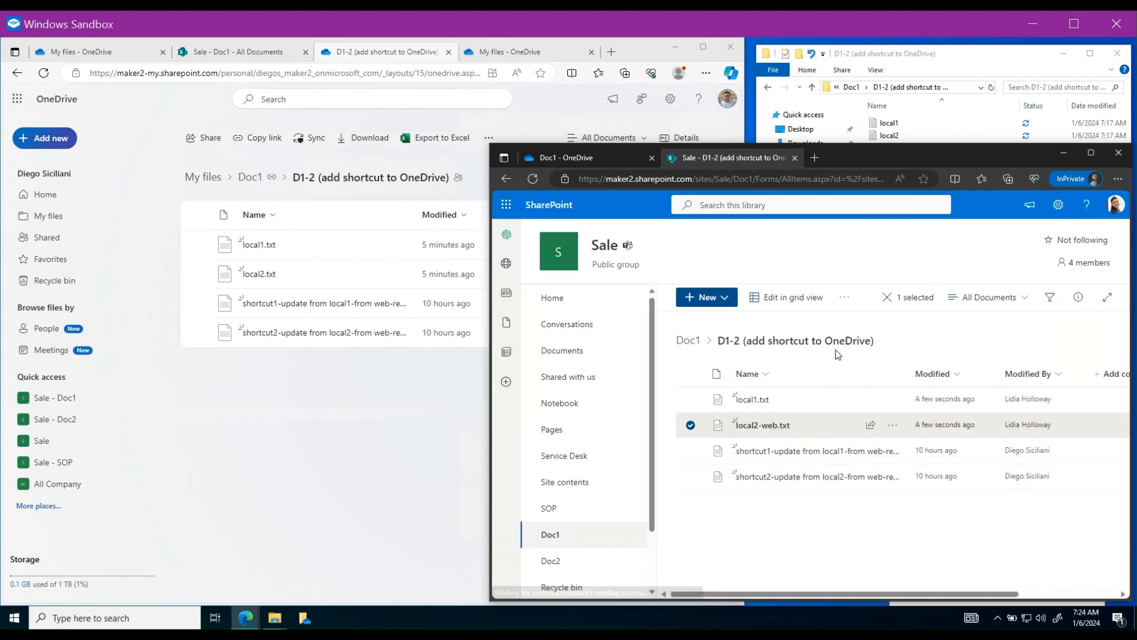
Compare the contents of the Doc1 library in the InPrivate window, the Doc1 shortcut in OneDrive on the web, and the local Doc1 folder
left_click(687, 341)
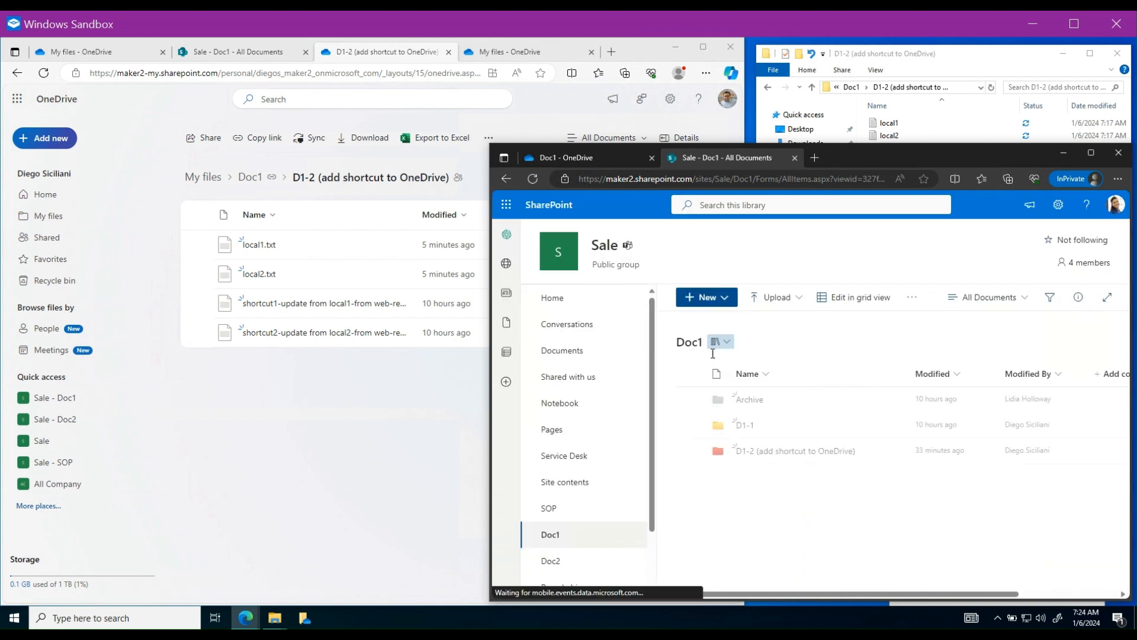
left_click(1116, 204)
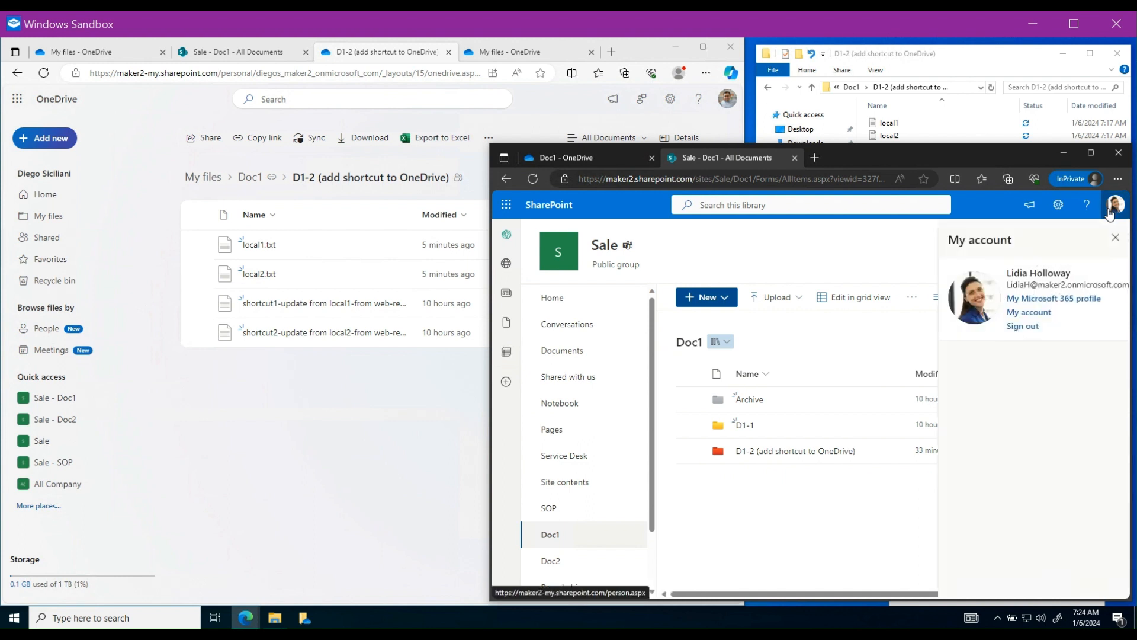
left_click(727, 99)
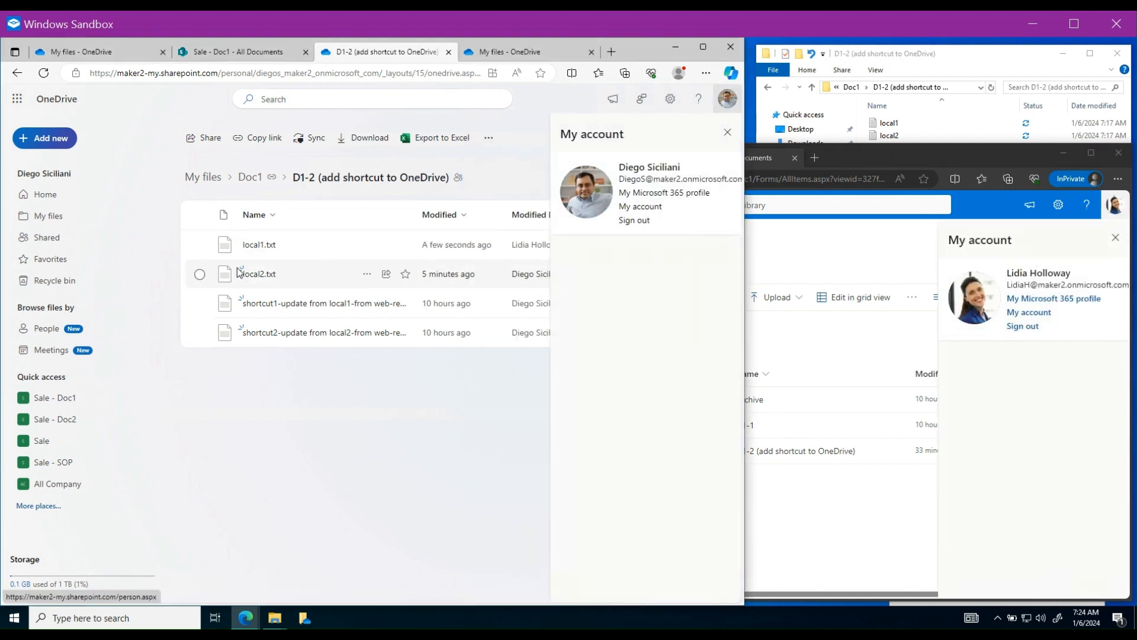
left_click(203, 177)
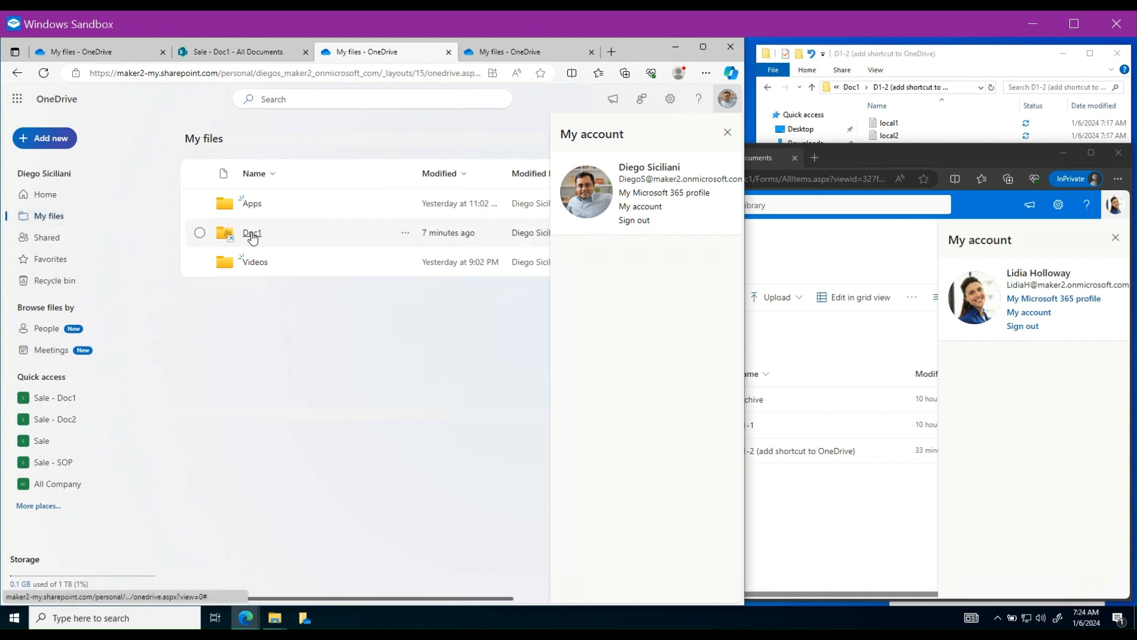
left_click(251, 234)
left_click(871, 116)
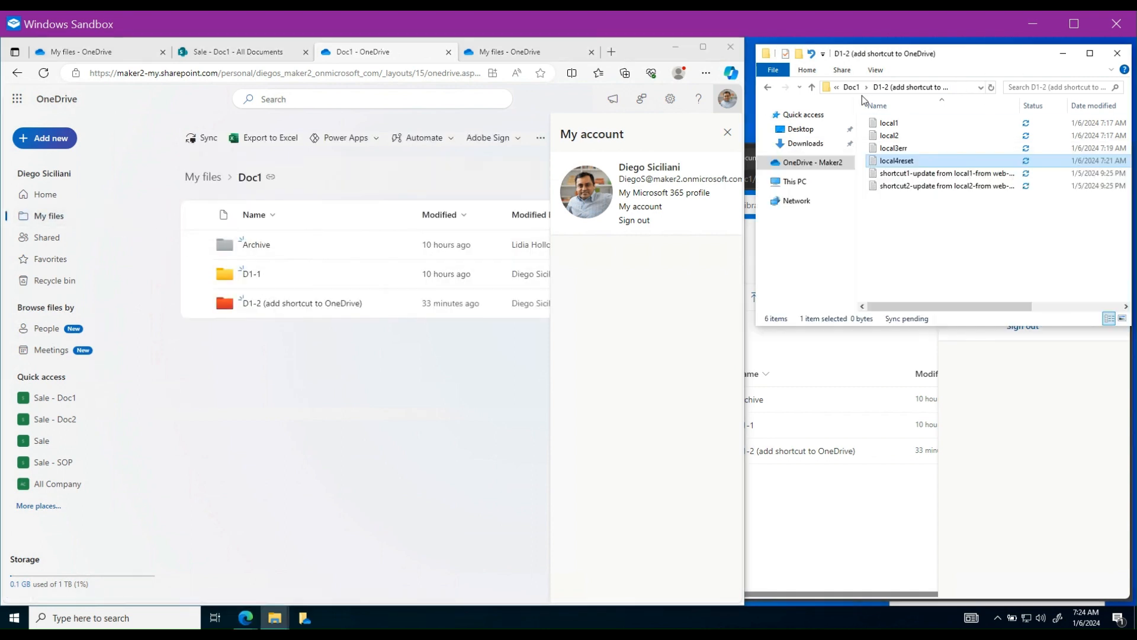
left_click(812, 87)
left_click(892, 89)
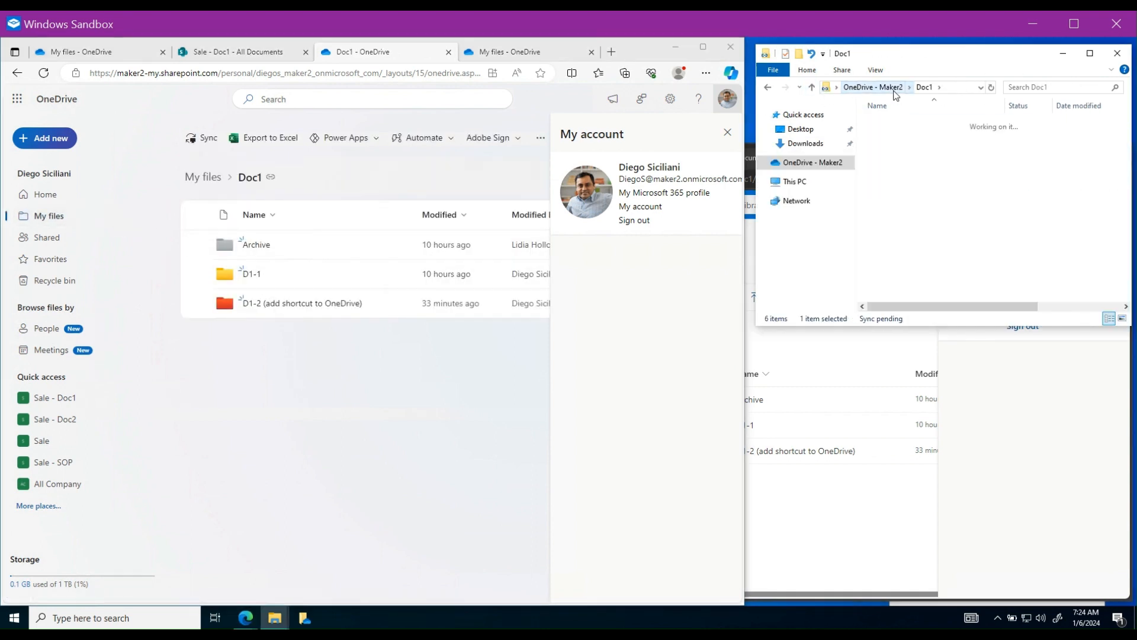
double_click(889, 135)
left_click(245, 185)
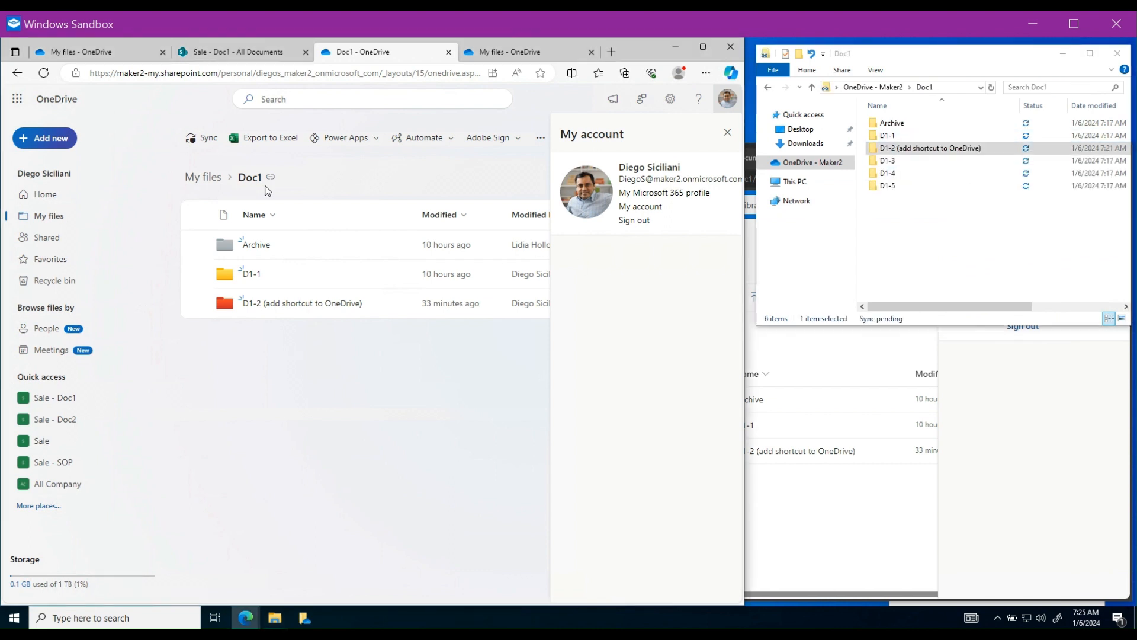
Minimize the InPrivate window and close the Files On-Demand error dialog along with the OneDrive - Maker2 folder window
left_click(1000, 449)
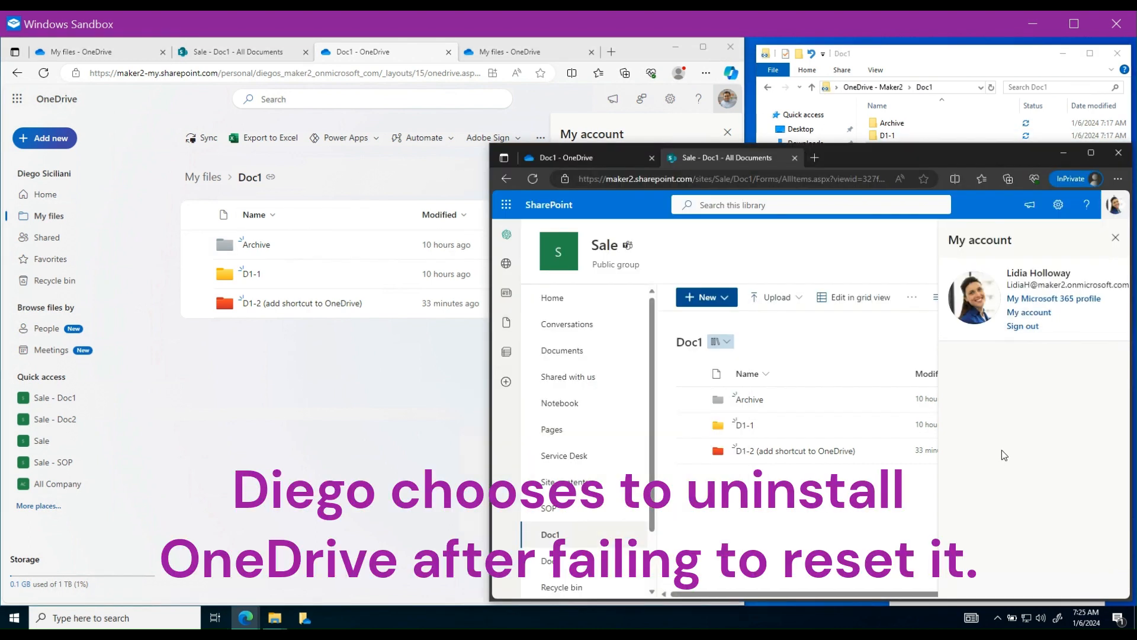
left_click(1064, 155)
left_click(1079, 445)
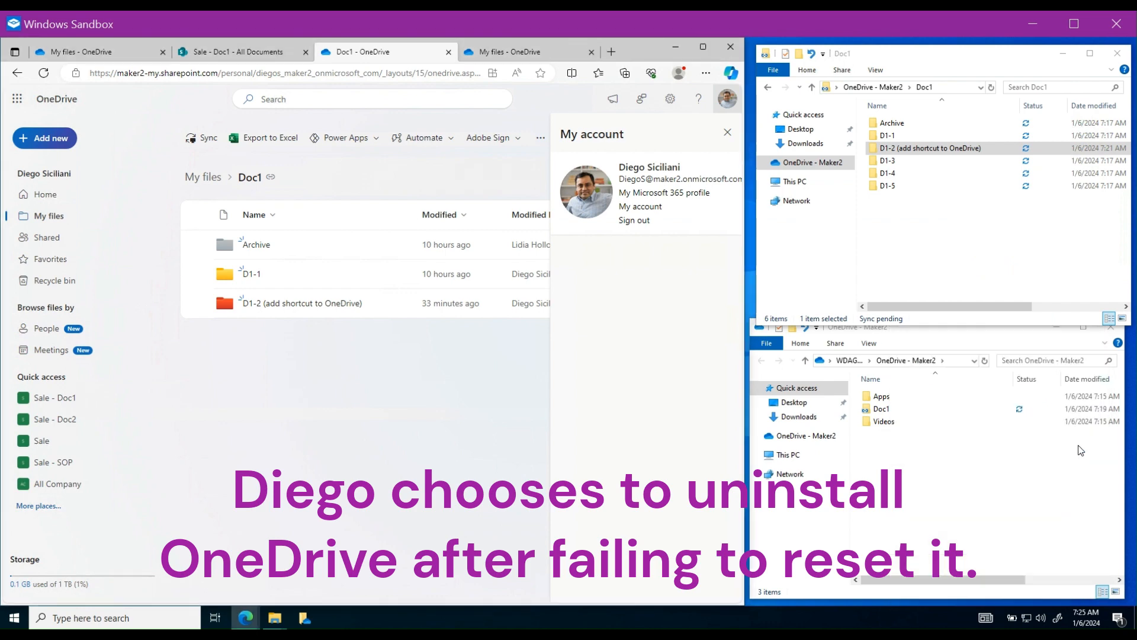
left_click(1106, 335)
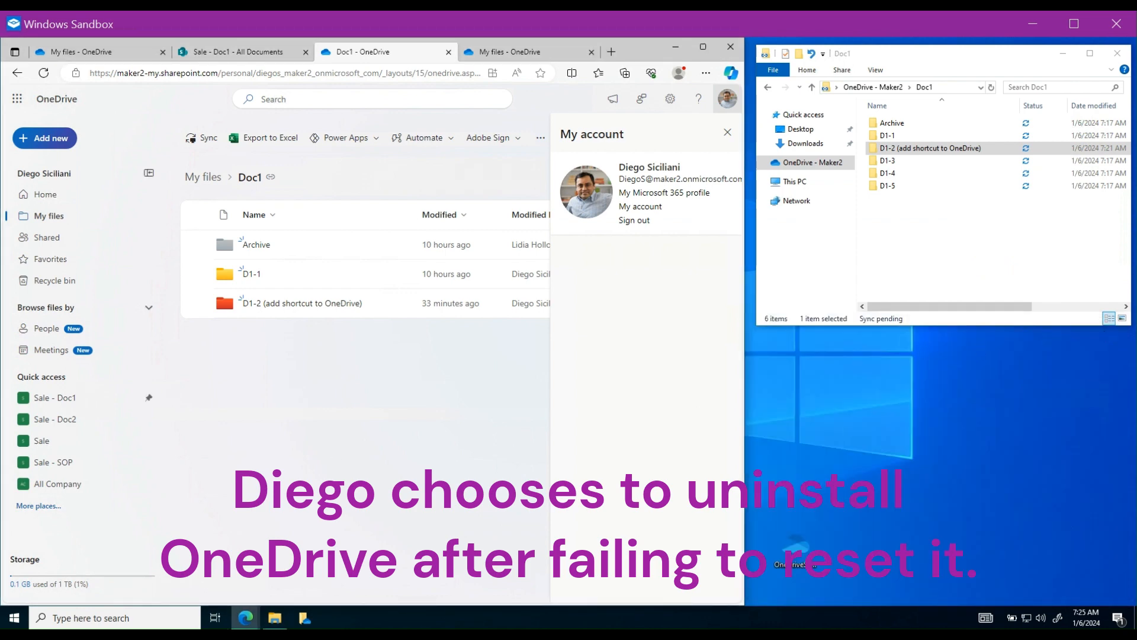
Uninstall Microsoft OneDrive from the Windows Apps & features settings and close Settings
left_click(15, 618)
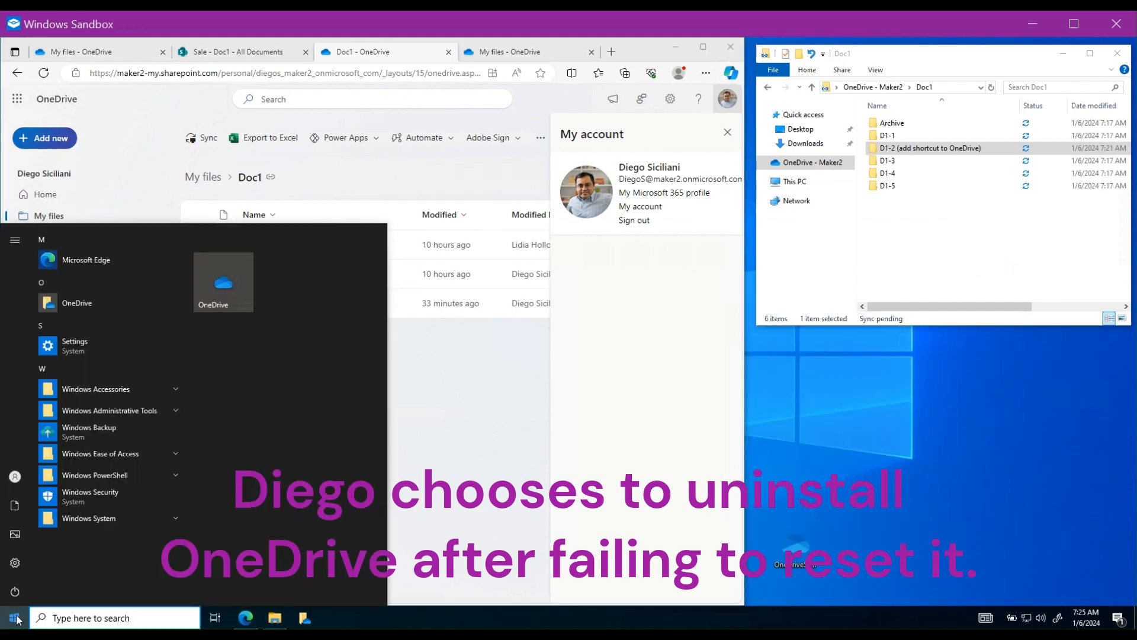
left_click(18, 564)
left_click(248, 260)
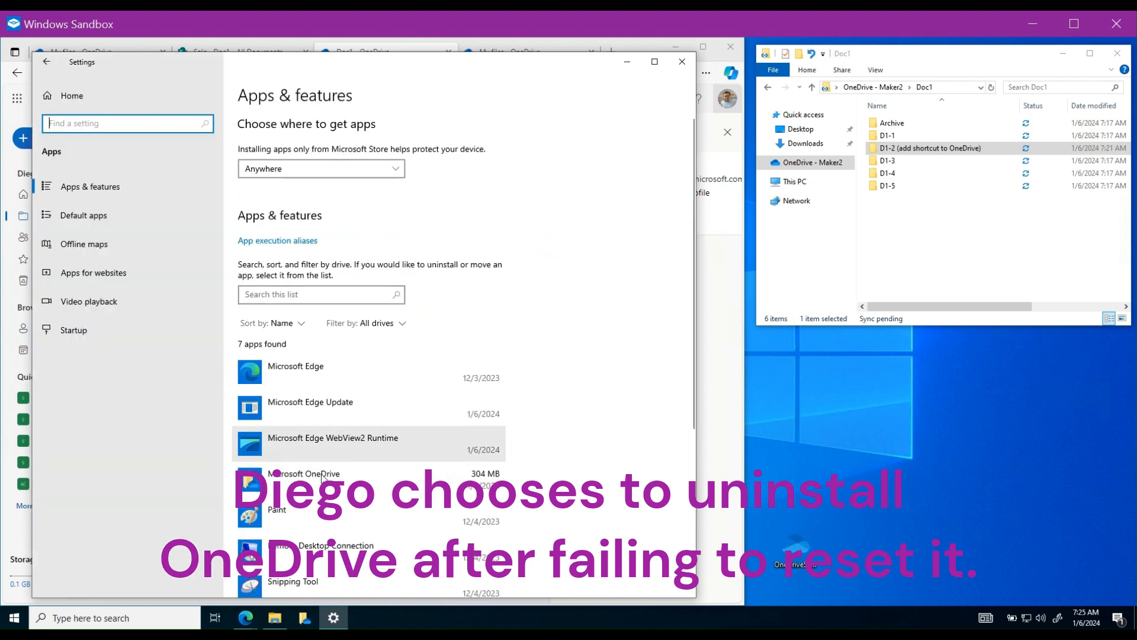
left_click(358, 490)
left_click(473, 529)
left_click(532, 504)
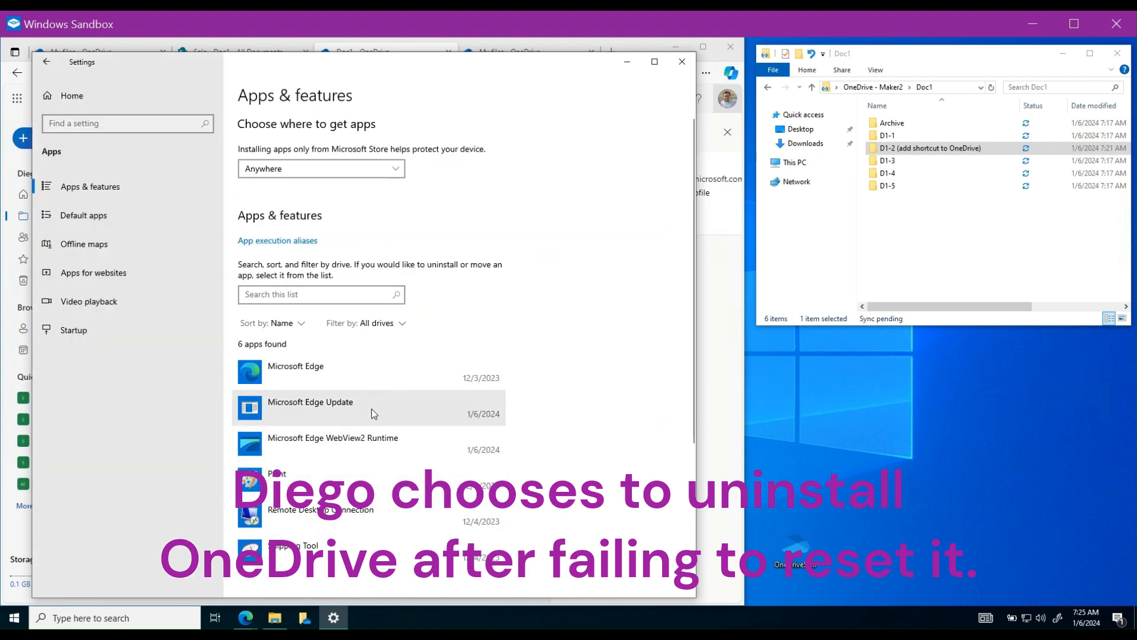
left_click(681, 62)
Reinstall OneDrive from the setup file on the desktop and submit the account's email address to start signing in
double_click(794, 545)
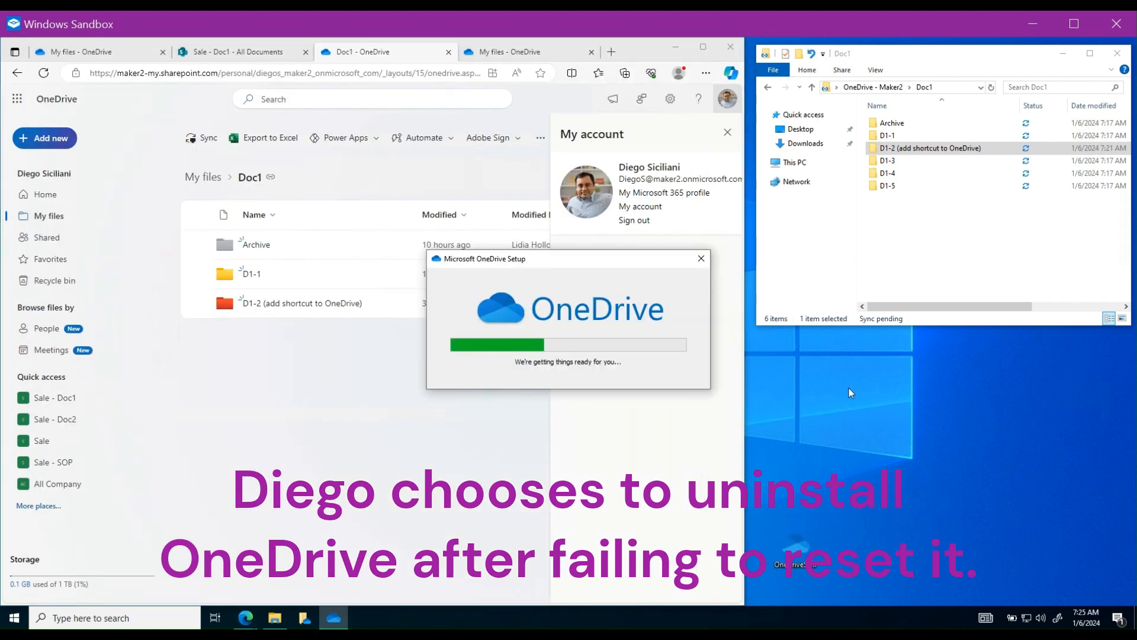
left_click(998, 618)
left_click(1000, 596)
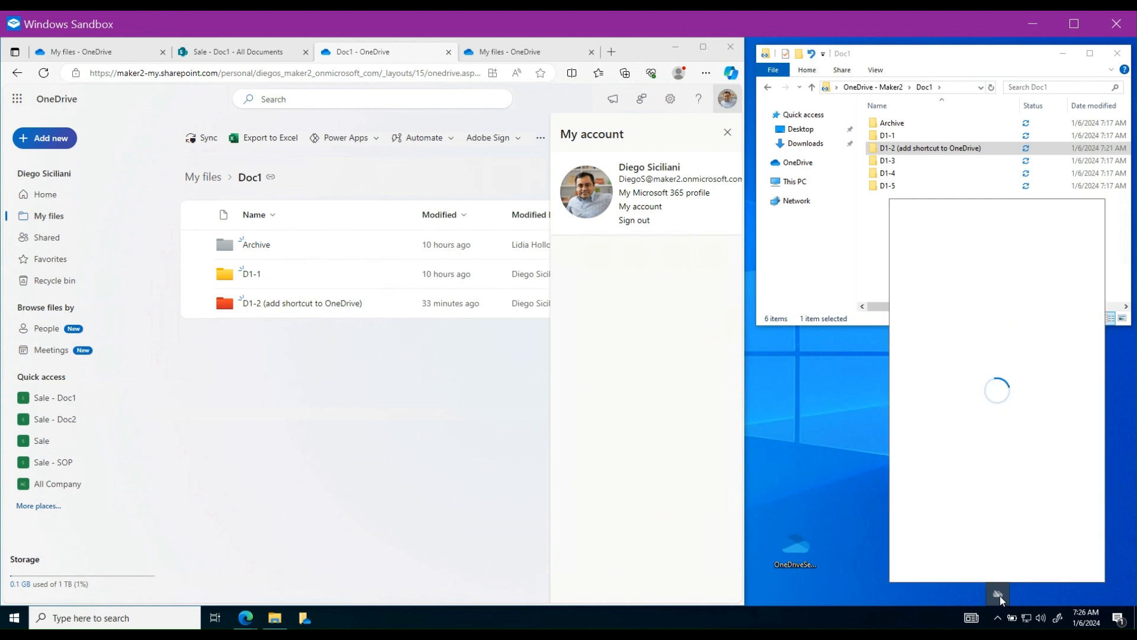
left_click(997, 357)
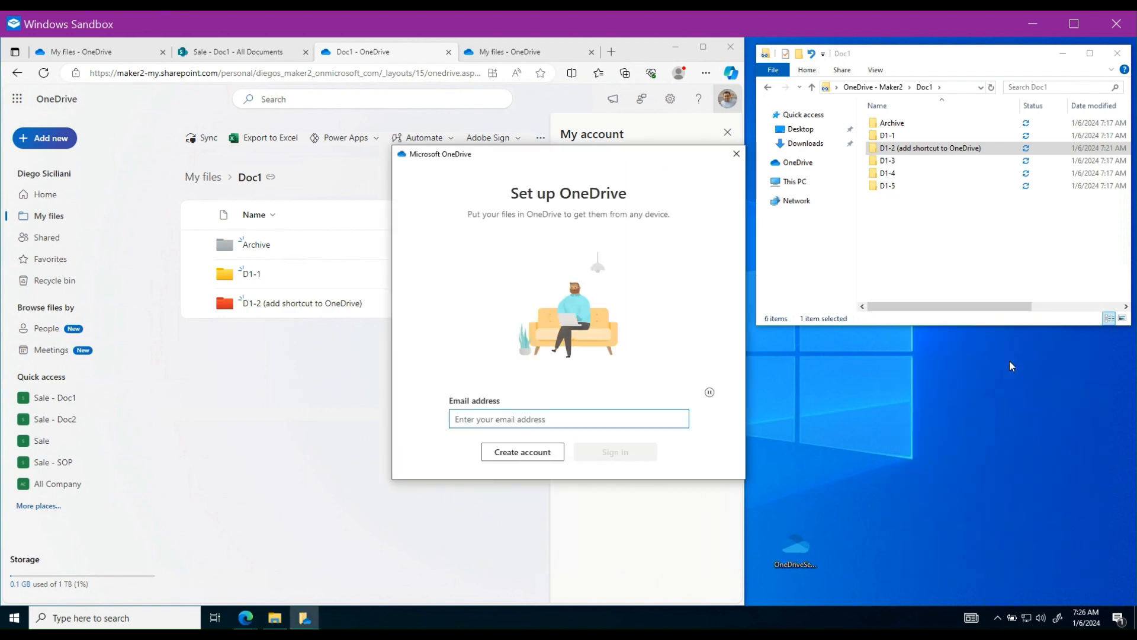
left_click(454, 329)
key("ctrl+v")
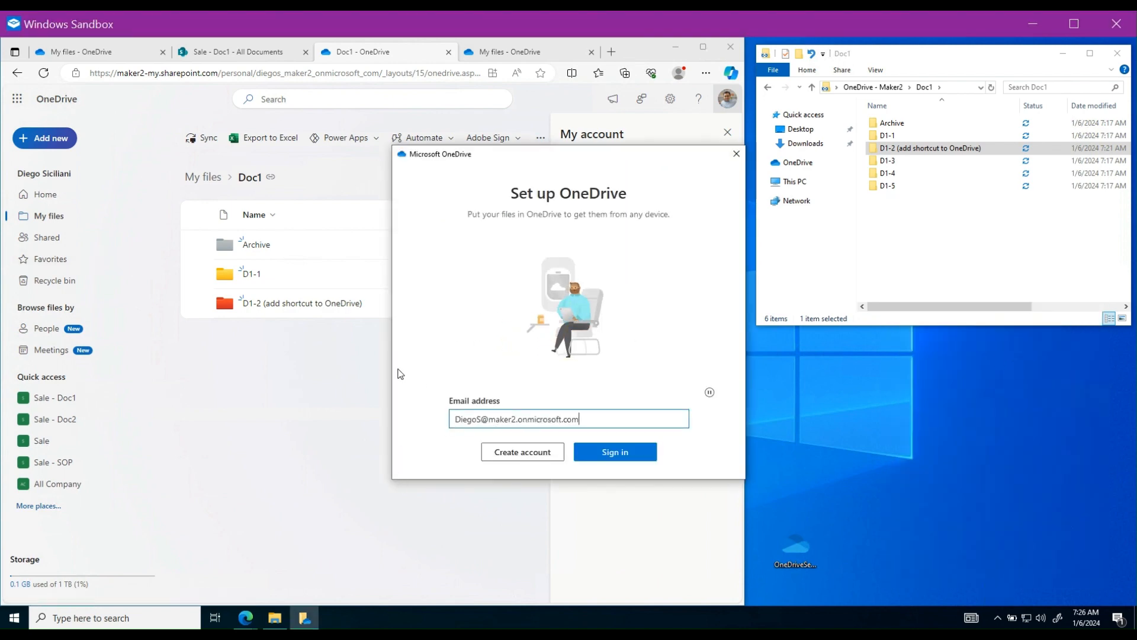
key("Return")
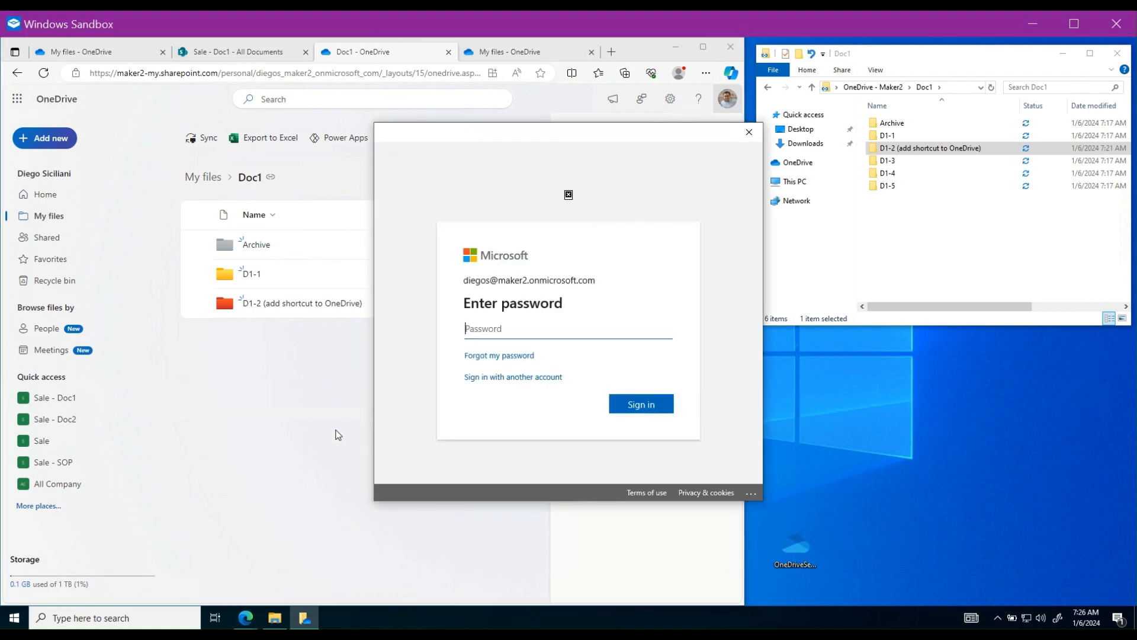
Sign in to OneDrive with the account password and accept the default OneDrive - Maker2 folder location
key("ctrl+v")
key("Return")
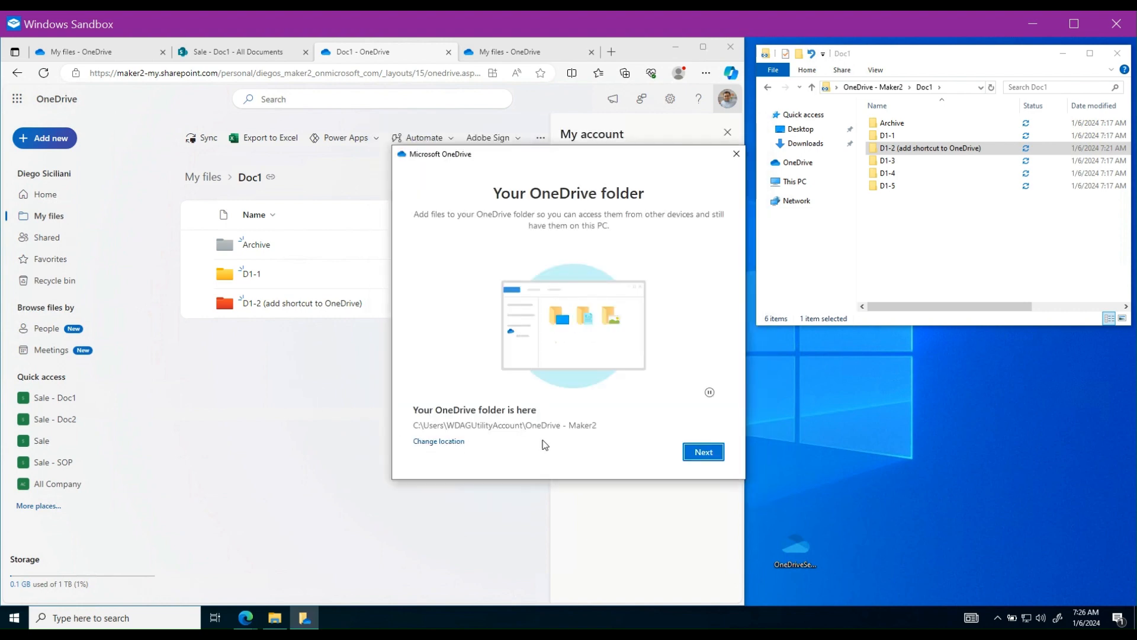
left_click(702, 452)
left_click(520, 376)
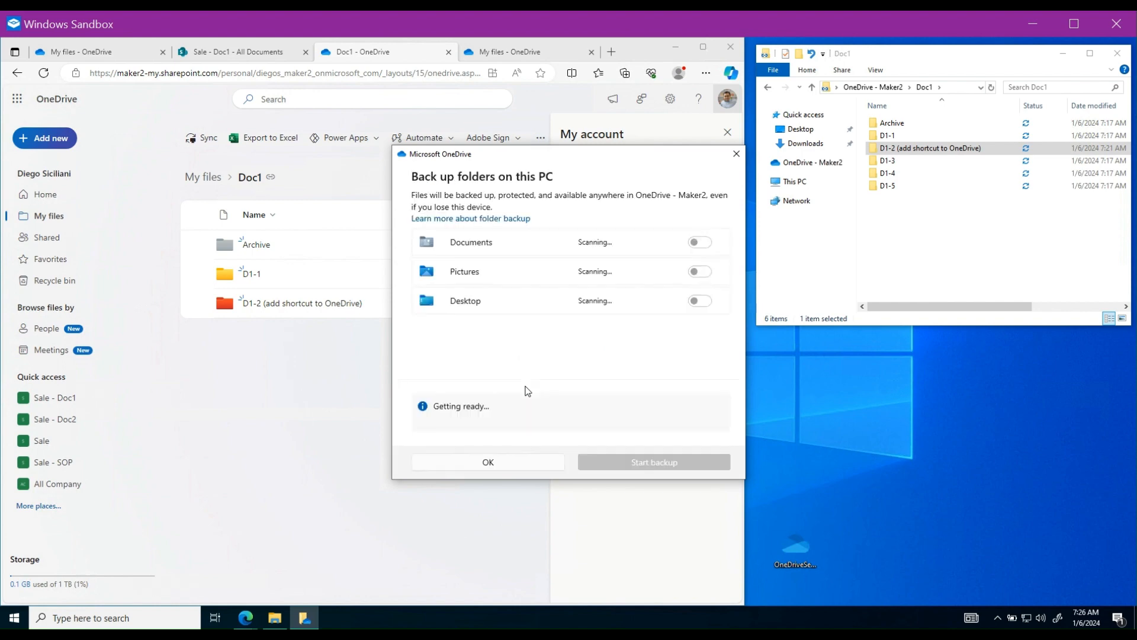
Finish the OneDrive setup without backing up any PC folders or getting the mobile app, and open the OneDrive folder
left_click(700, 300)
left_click(700, 271)
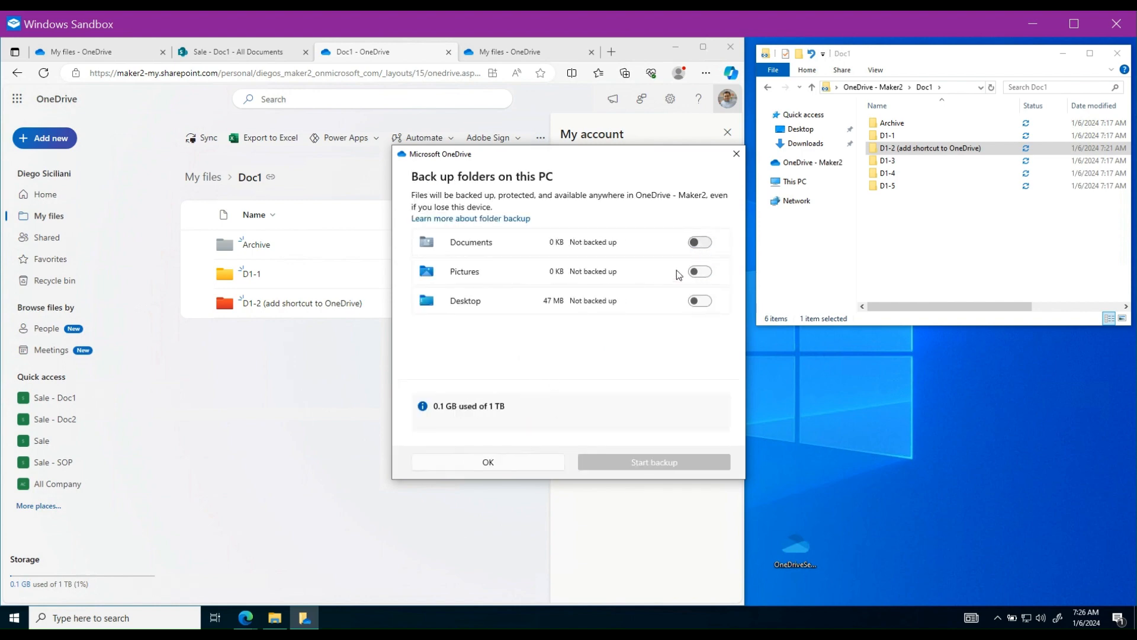
left_click(544, 469)
left_click(699, 452)
left_click(696, 452)
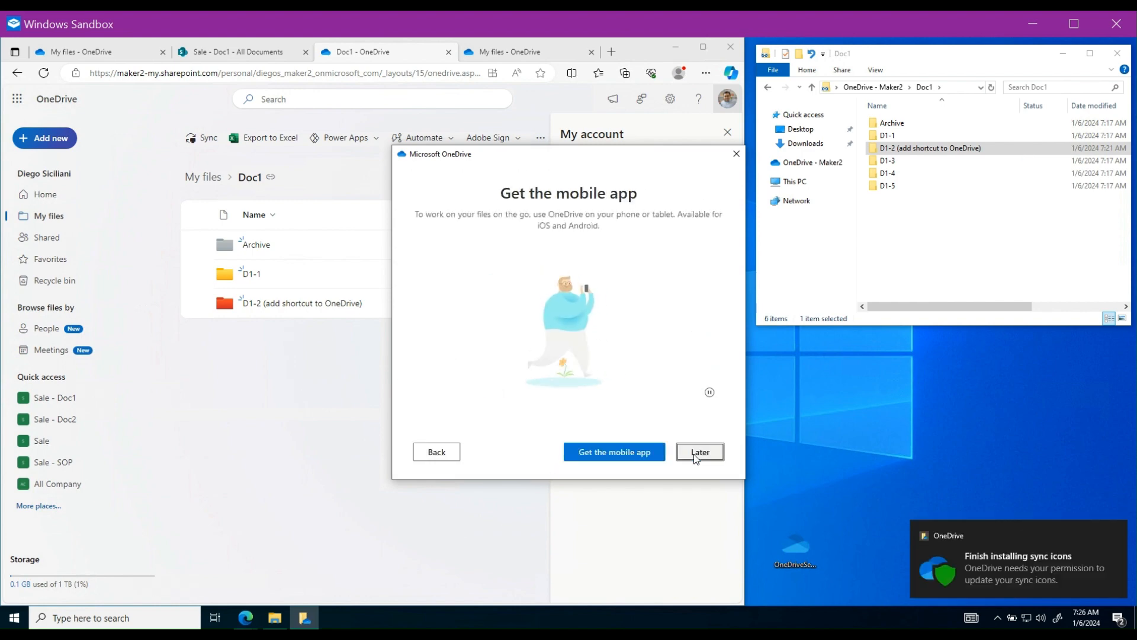
left_click(699, 452)
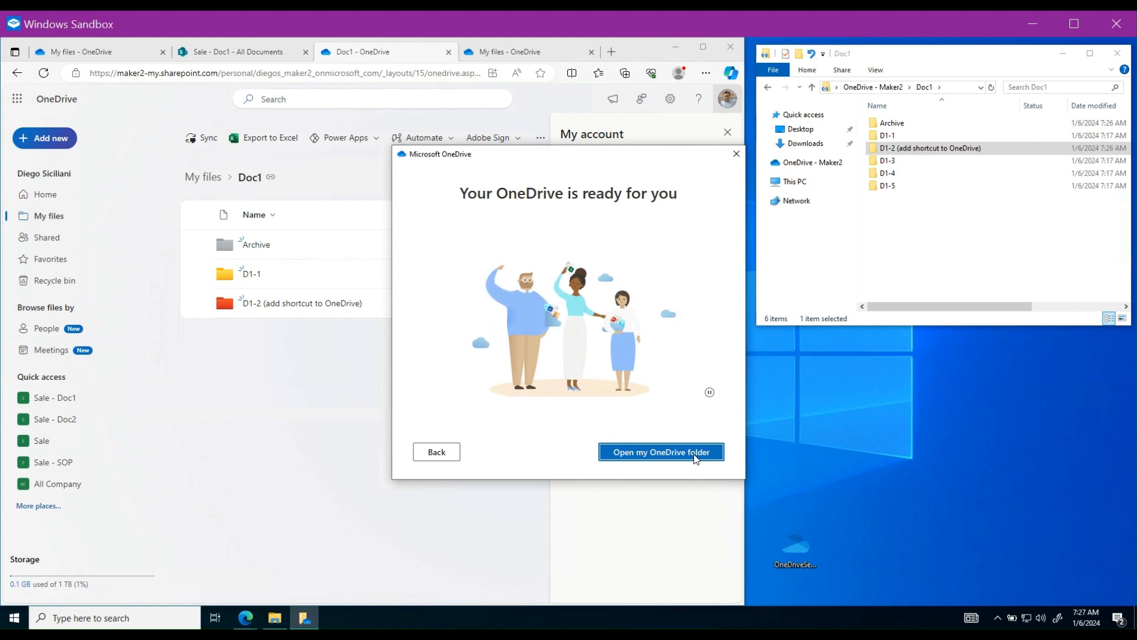
left_click(694, 454)
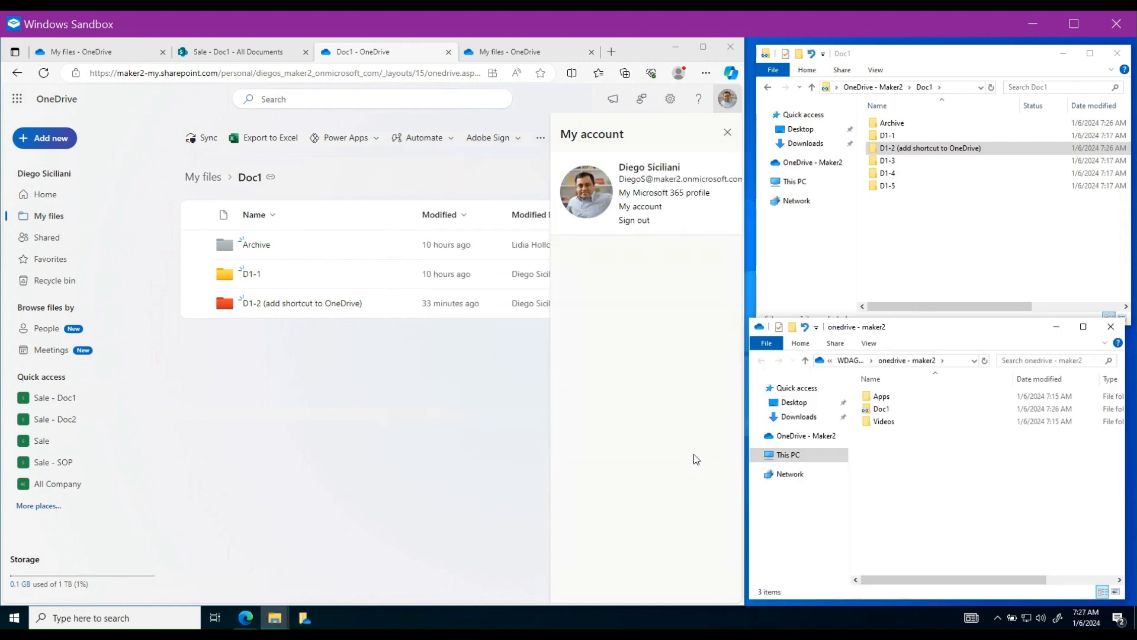
Open the local Doc1 folder and check the sync status and recent uploads in the OneDrive activity list
double_click(933, 408)
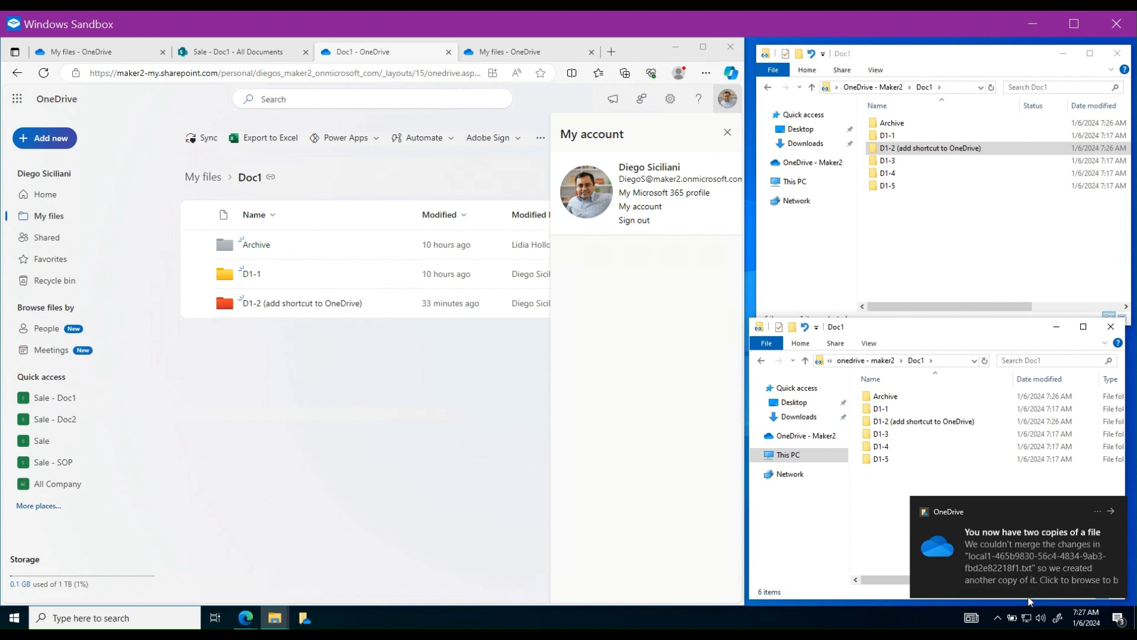
left_click(998, 618)
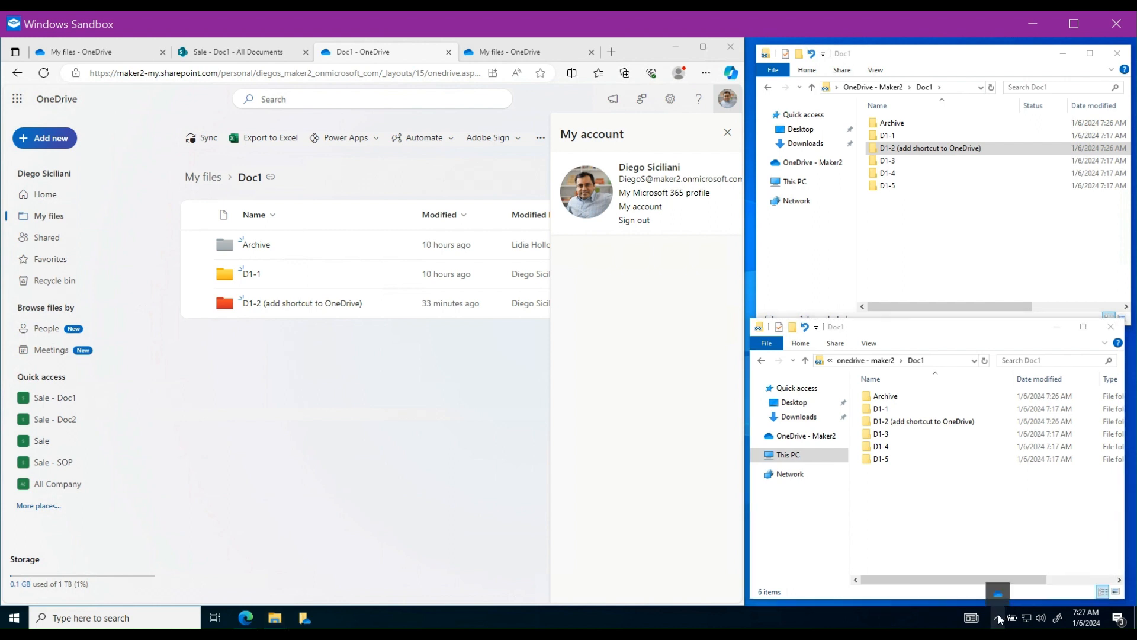
left_click(998, 592)
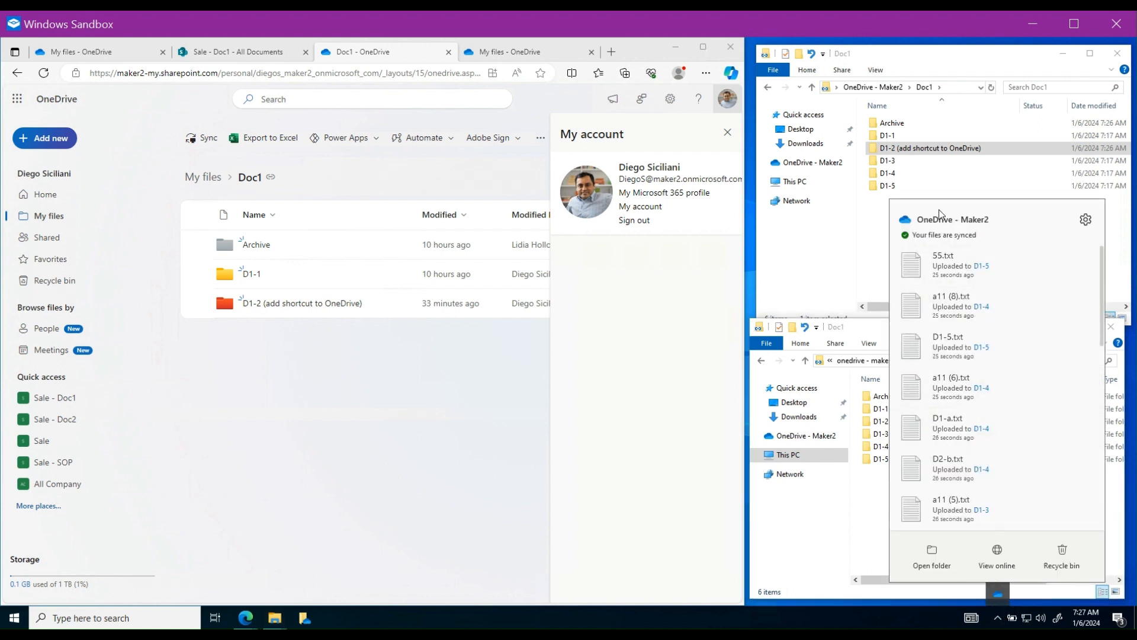
left_click(882, 233)
left_click(930, 499)
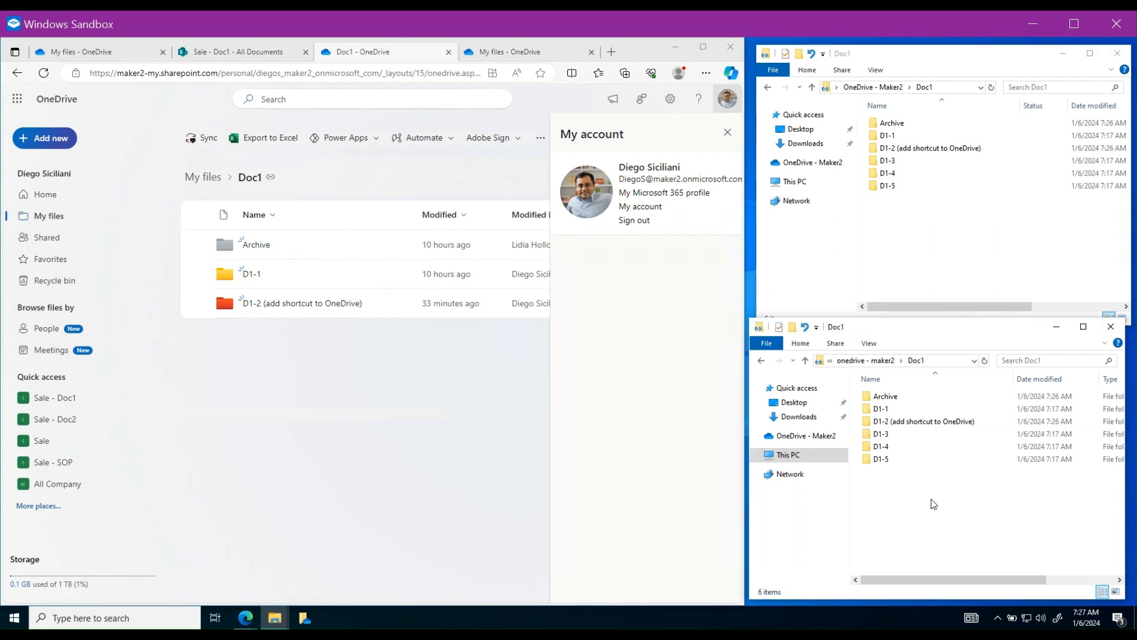
Reopen Doc1 from the local OneDrive - Maker2 folder and from My files on the web, refreshing the web page to compare contents
left_click(812, 163)
left_click(803, 435)
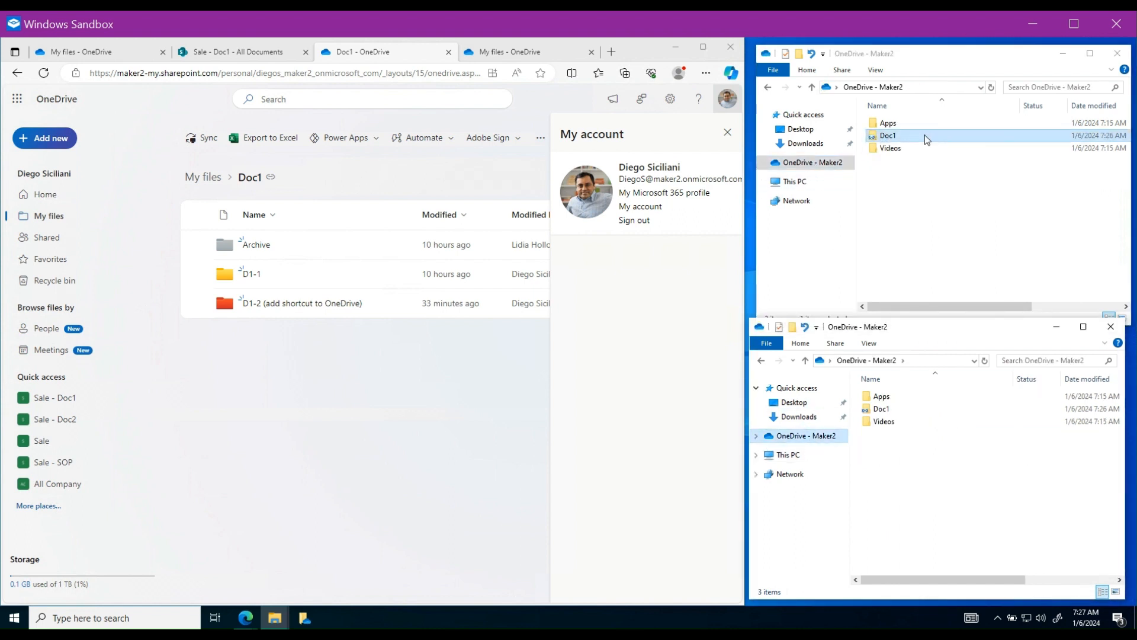
left_click(77, 224)
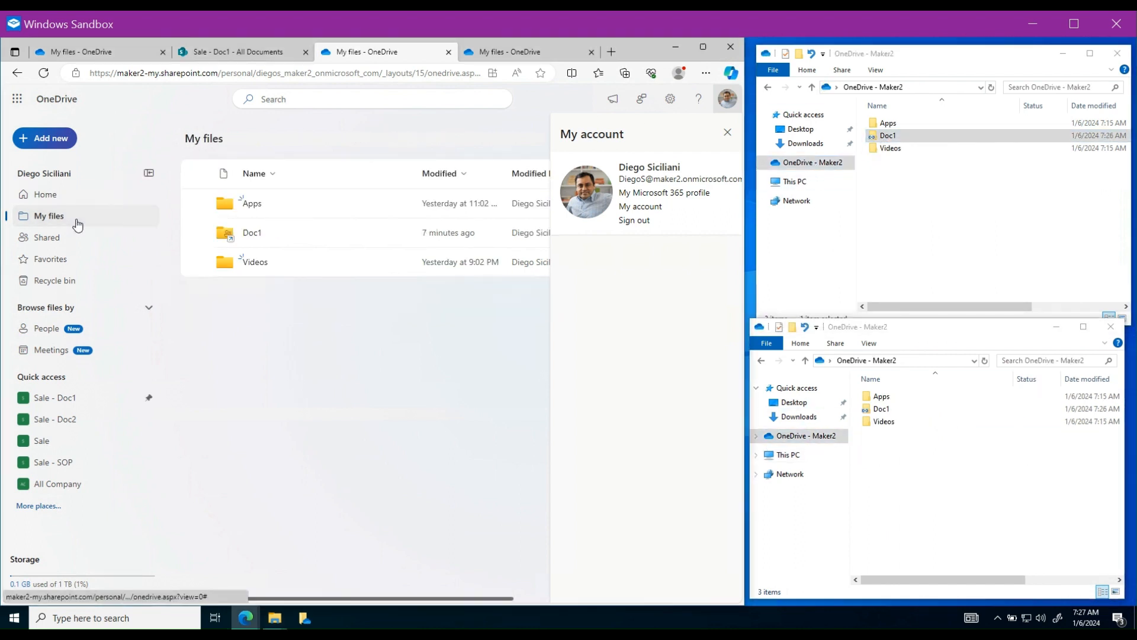
double_click(920, 138)
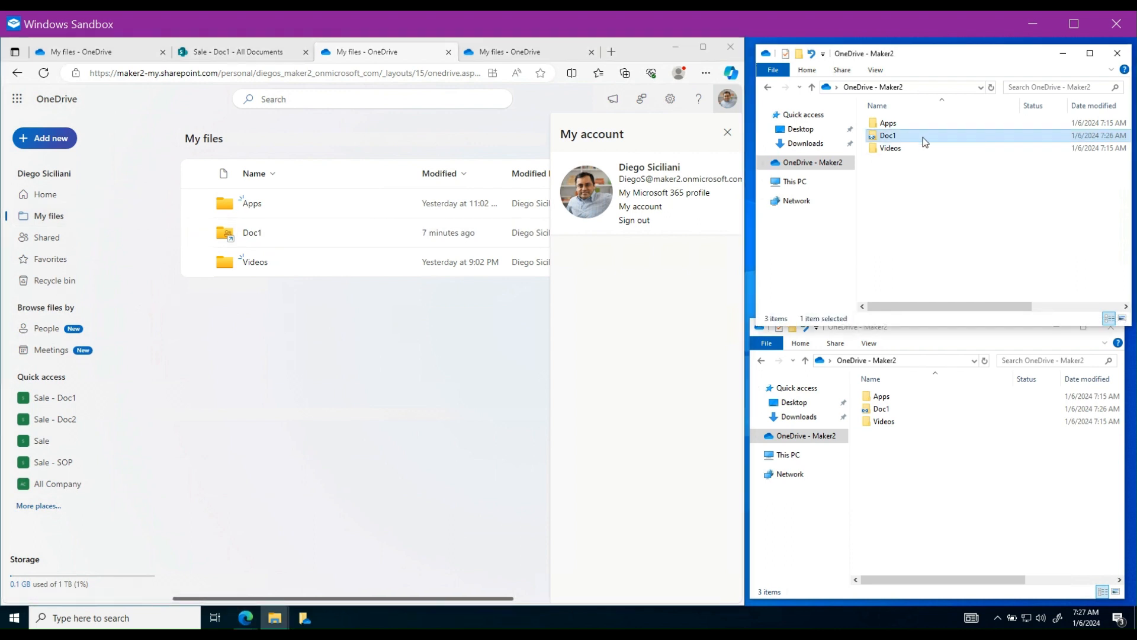
left_click(252, 234)
left_click(43, 73)
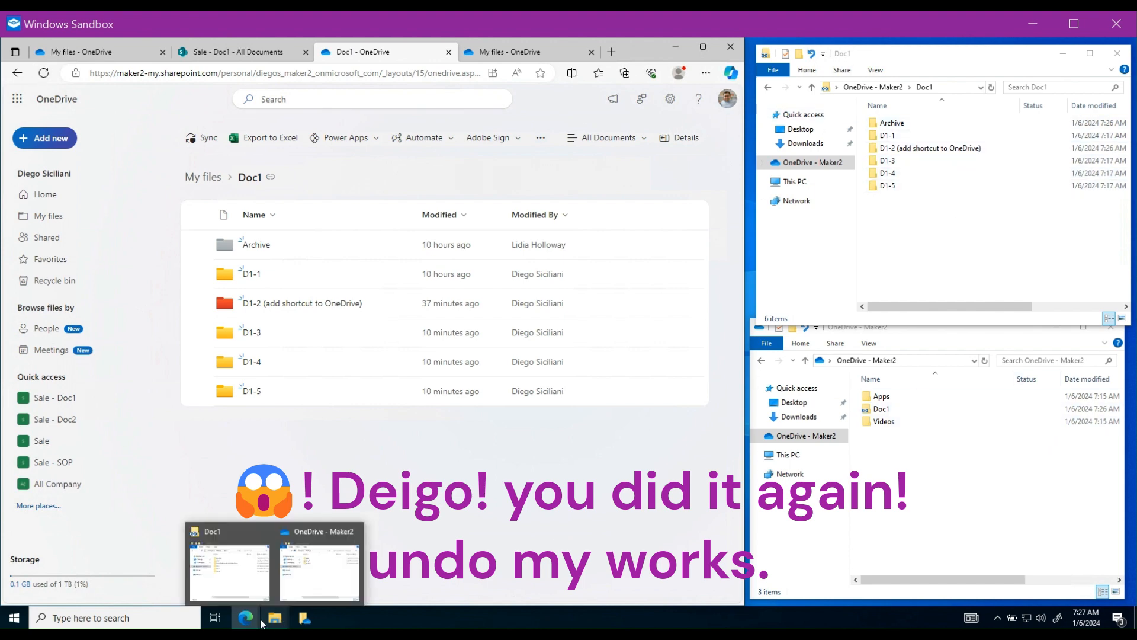
Close the extra OneDrive - Maker2 folder window and bring up the InPrivate window with the SharePoint Doc1 library
left_click(912, 393)
left_click(1111, 326)
mouse_move(245, 615)
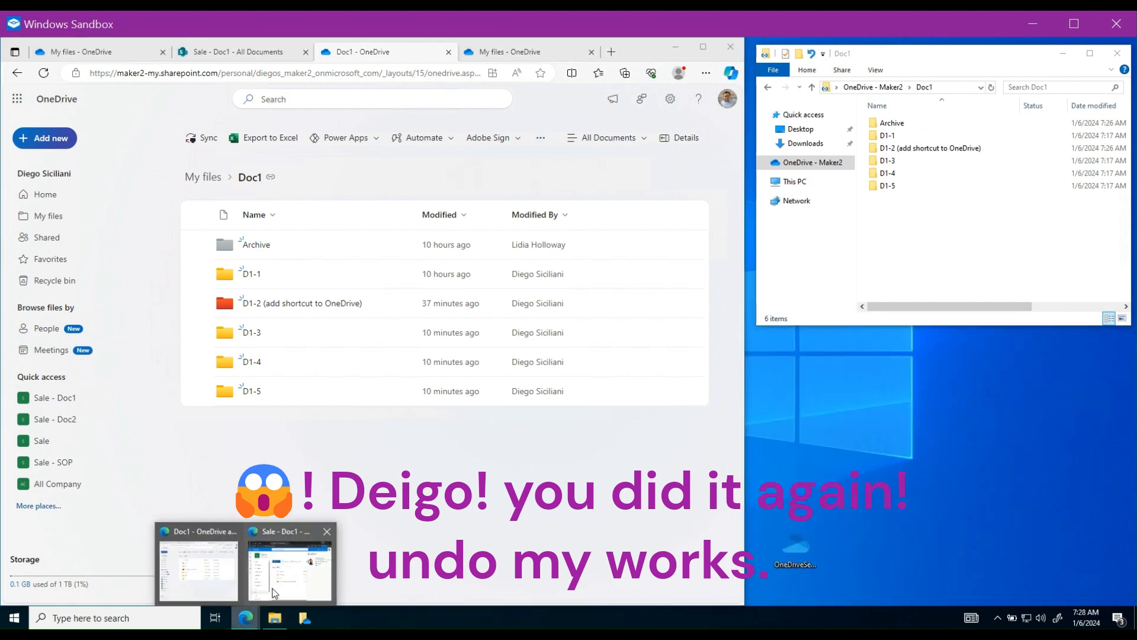
left_click(284, 583)
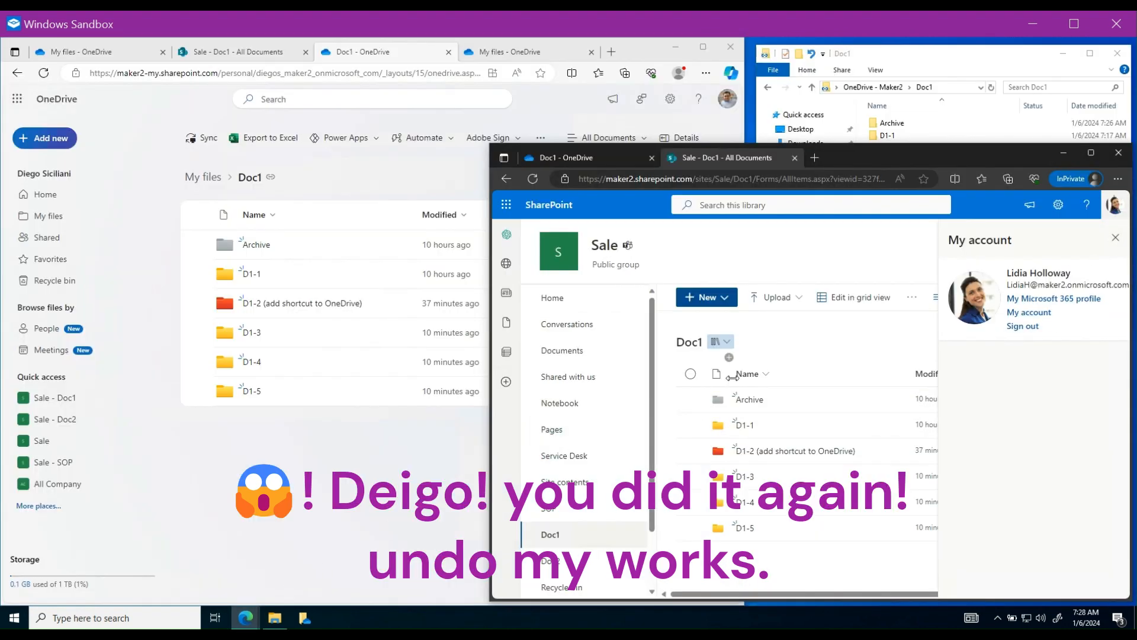